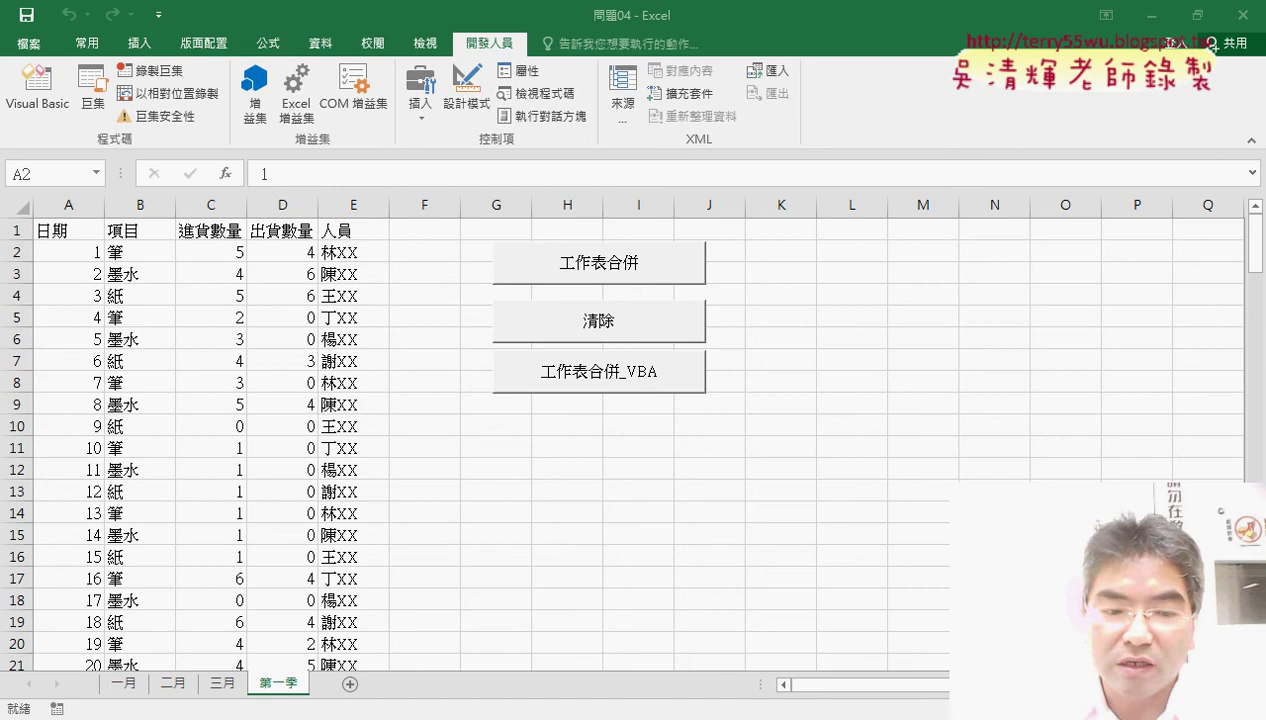
Step: In the VBA editor, review the k last-row lookup and the fixed 31 in A2:E31
{"action": "mouse_move", "coordinate": [412, 719]}
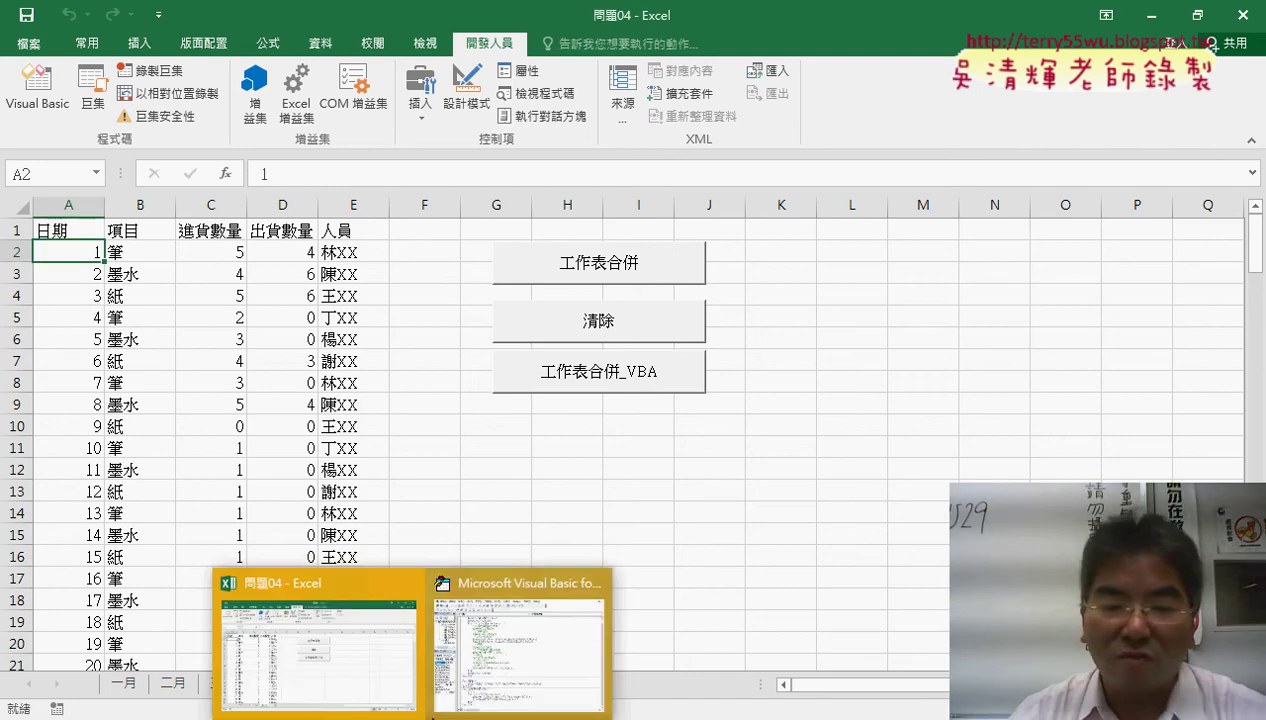
{"action": "left_click", "coordinate": [551, 620]}
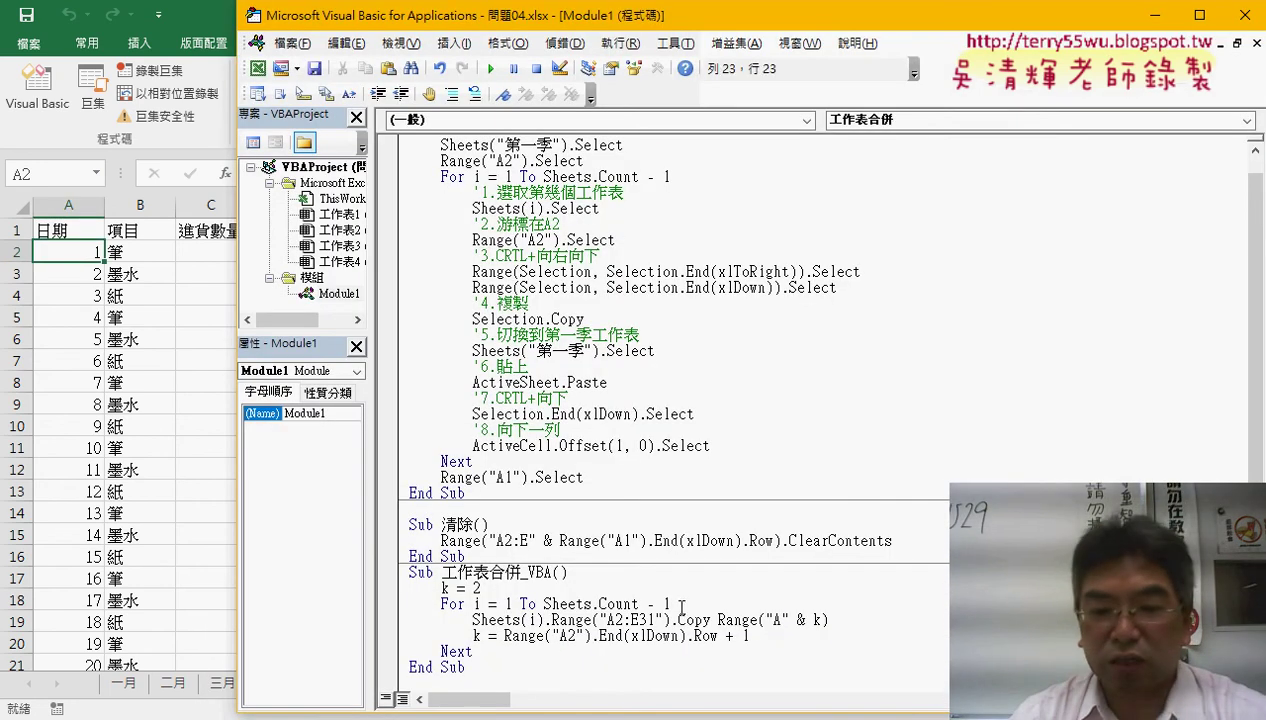
{"action": "left_click", "coordinate": [488, 666]}
{"action": "key", "text": "Return"}
{"action": "key", "text": "Return"}
{"action": "key", "text": "Return"}
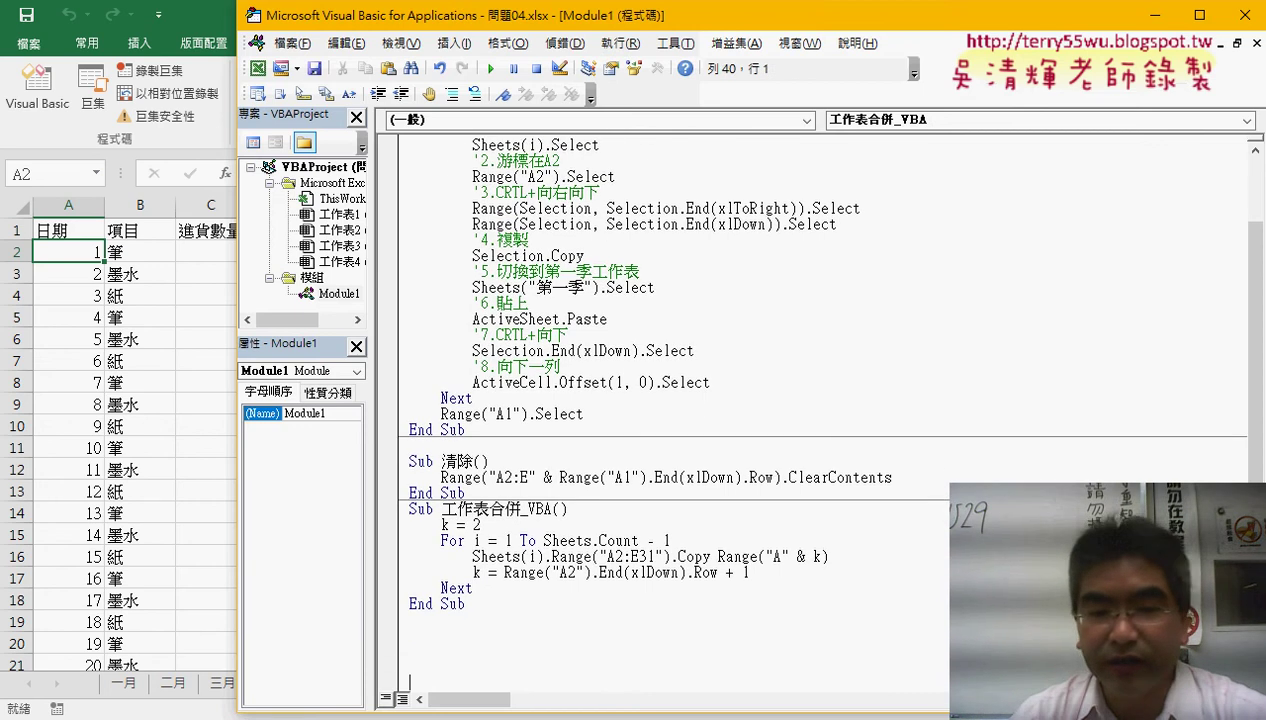
{"action": "left_click", "coordinate": [659, 320]}
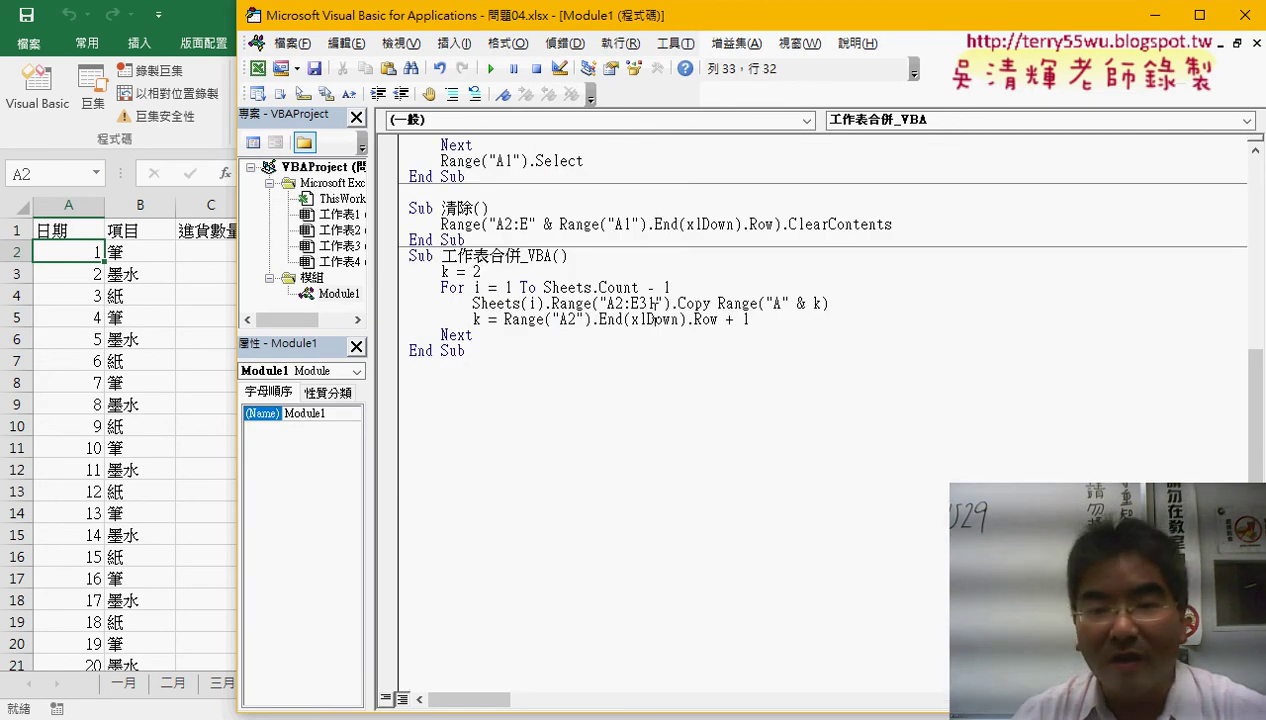
{"action": "left_click_drag", "start_coordinate": [654, 303], "coordinate": [640, 303]}
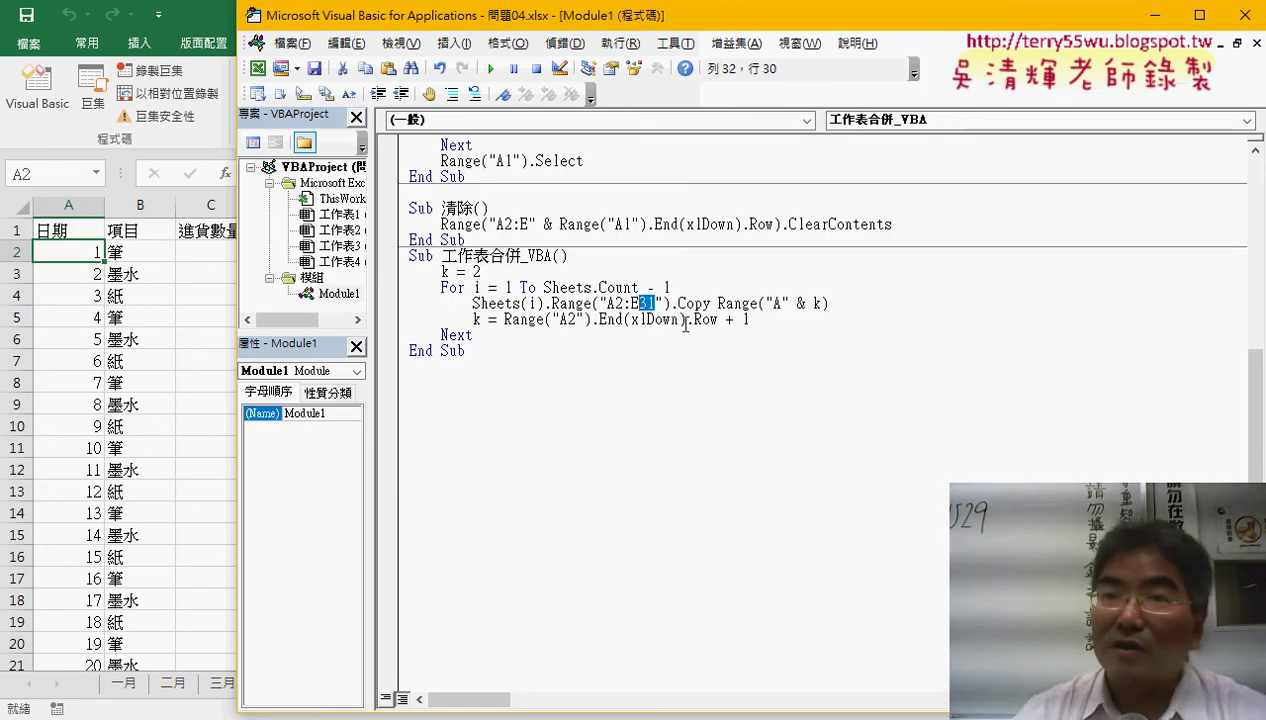
Step: Add an indented 'r=' line right after the For loop line
{"action": "left_click", "coordinate": [690, 288]}
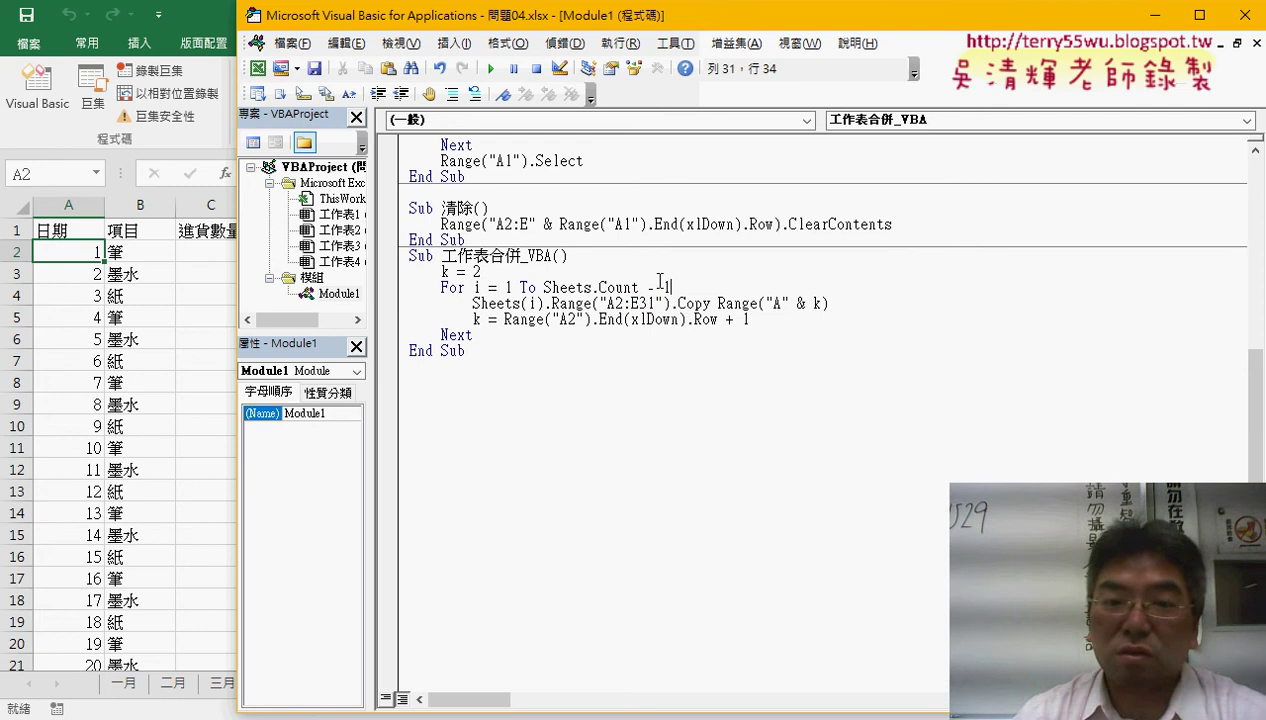
{"action": "key", "text": "Return"}
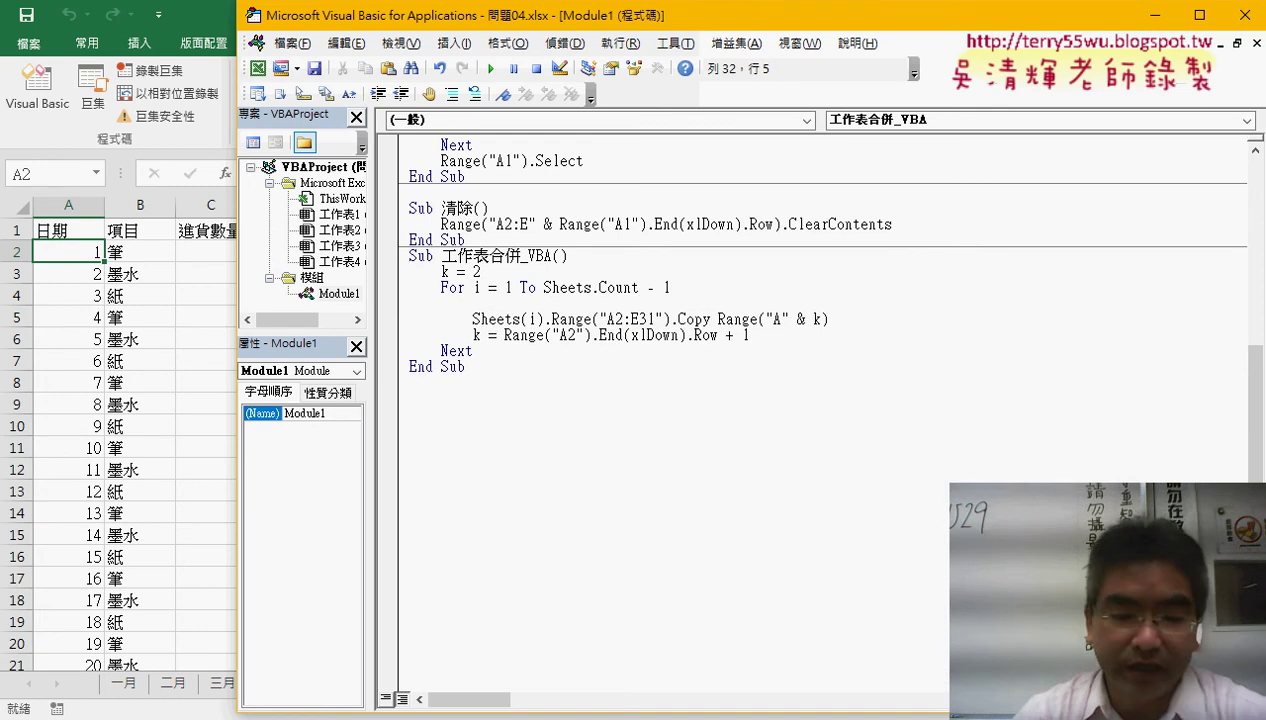
{"action": "key", "text": "Tab"}
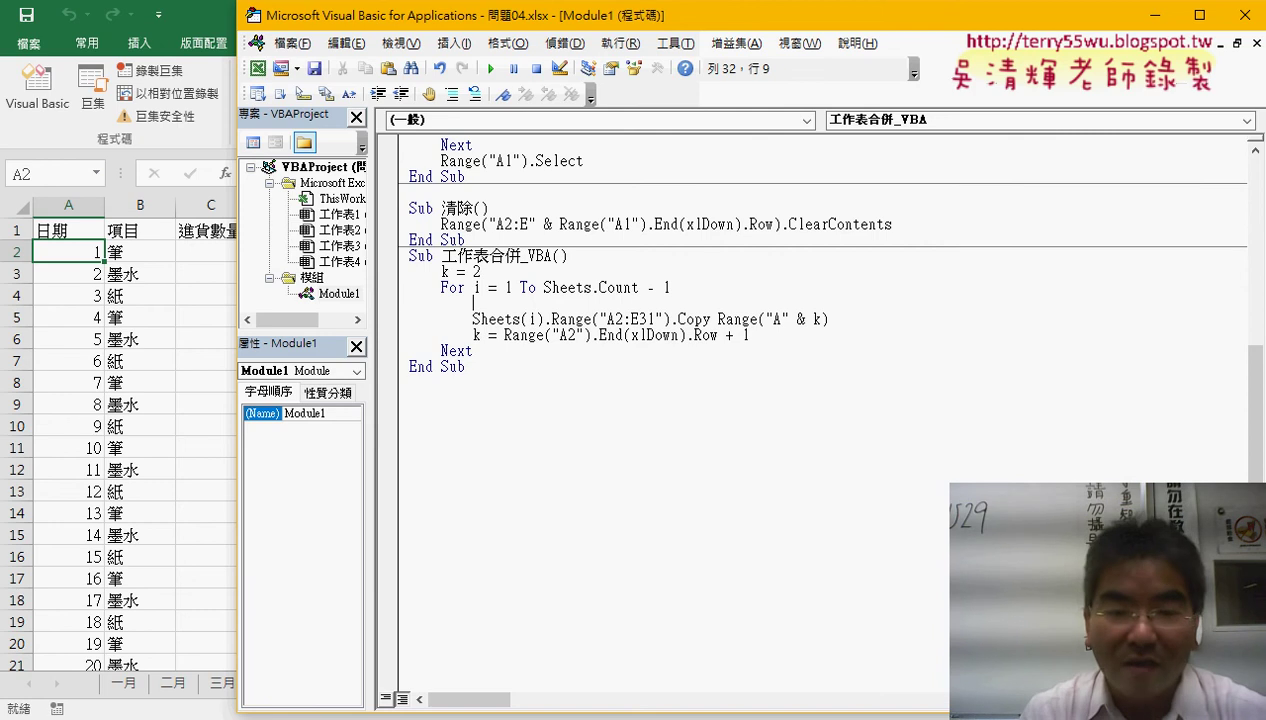
{"action": "type", "text": "r="}
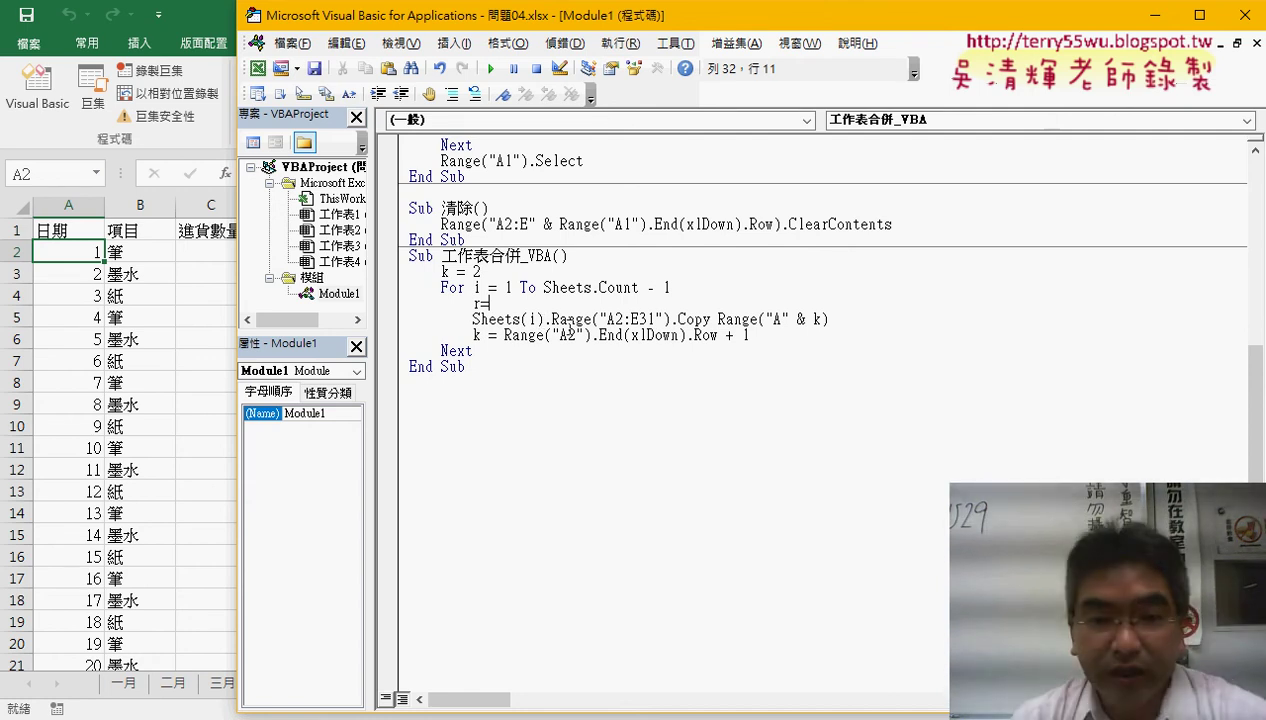
Step: Copy the Range("A2").End(xlDown).Row expression from the k line to follow r=
{"action": "left_click", "coordinate": [506, 336]}
{"action": "left_click", "coordinate": [607, 446]}
{"action": "left_click_drag", "start_coordinate": [504, 336], "coordinate": [721, 337]}
{"action": "key", "text": "ctrl+c"}
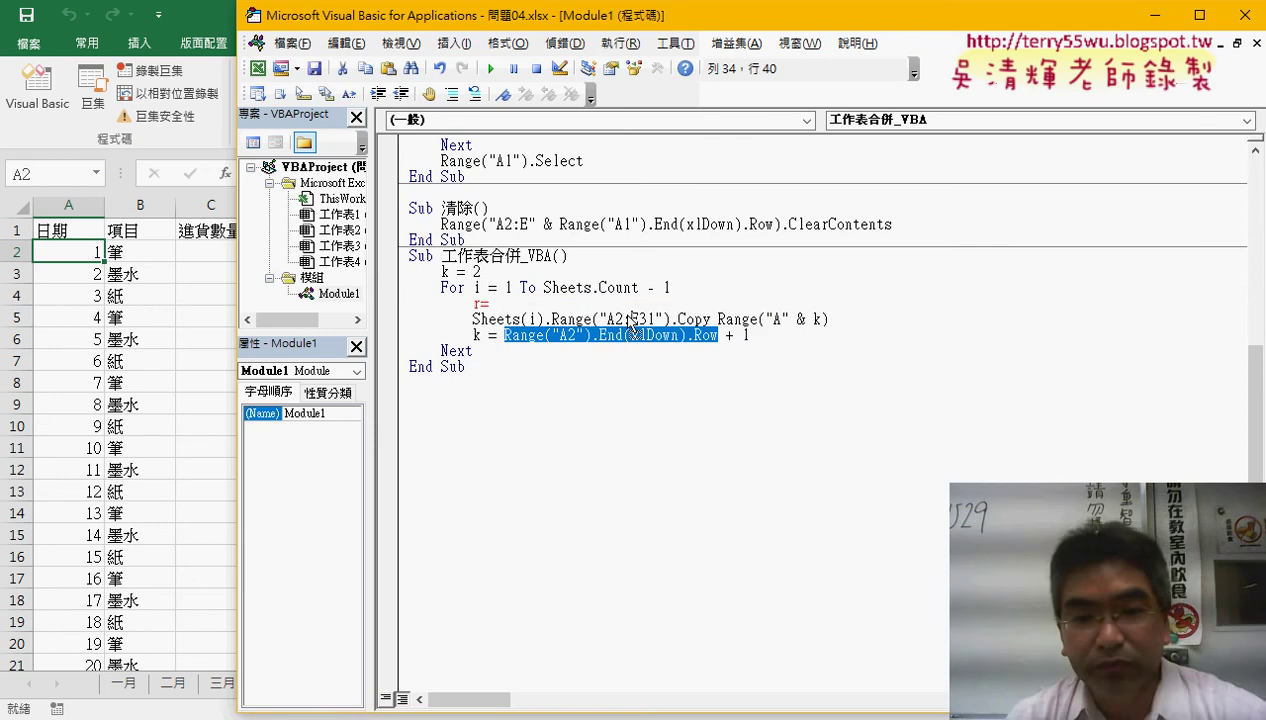
{"action": "left_click", "coordinate": [600, 305]}
{"action": "key", "text": "ctrl+v"}
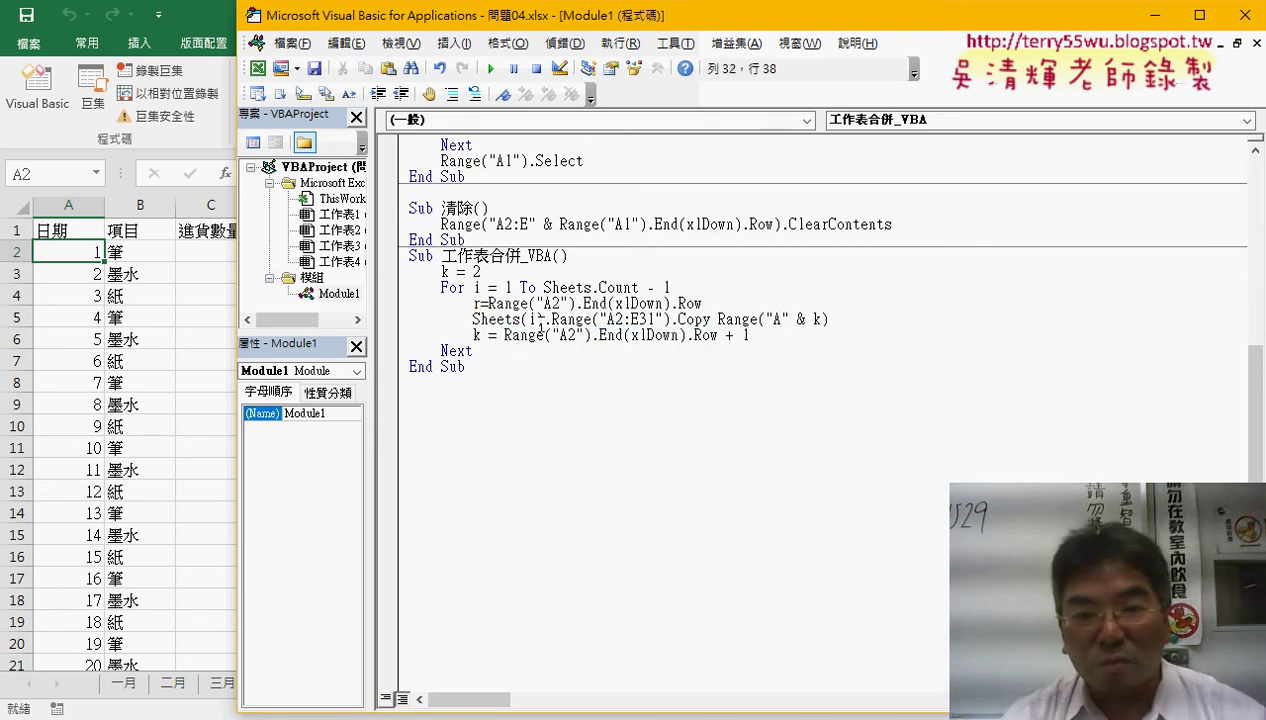
Step: Prefix the r expression with Sheets(i). and replace 31 in "A2:E31" with " & r
{"action": "left_click_drag", "start_coordinate": [472, 319], "coordinate": [551, 319]}
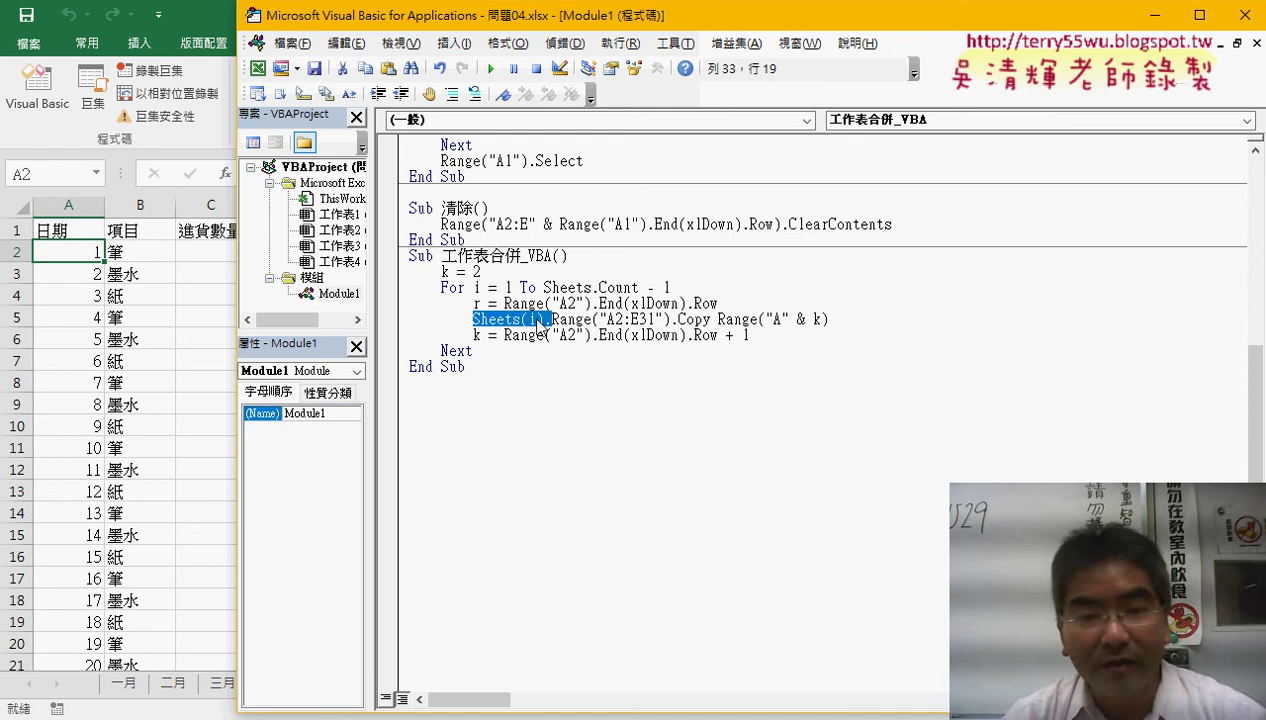
{"action": "key", "text": "ctrl+c"}
{"action": "left_click", "coordinate": [504, 303]}
{"action": "key", "text": "ctrl+v"}
{"action": "left_click", "coordinate": [616, 387]}
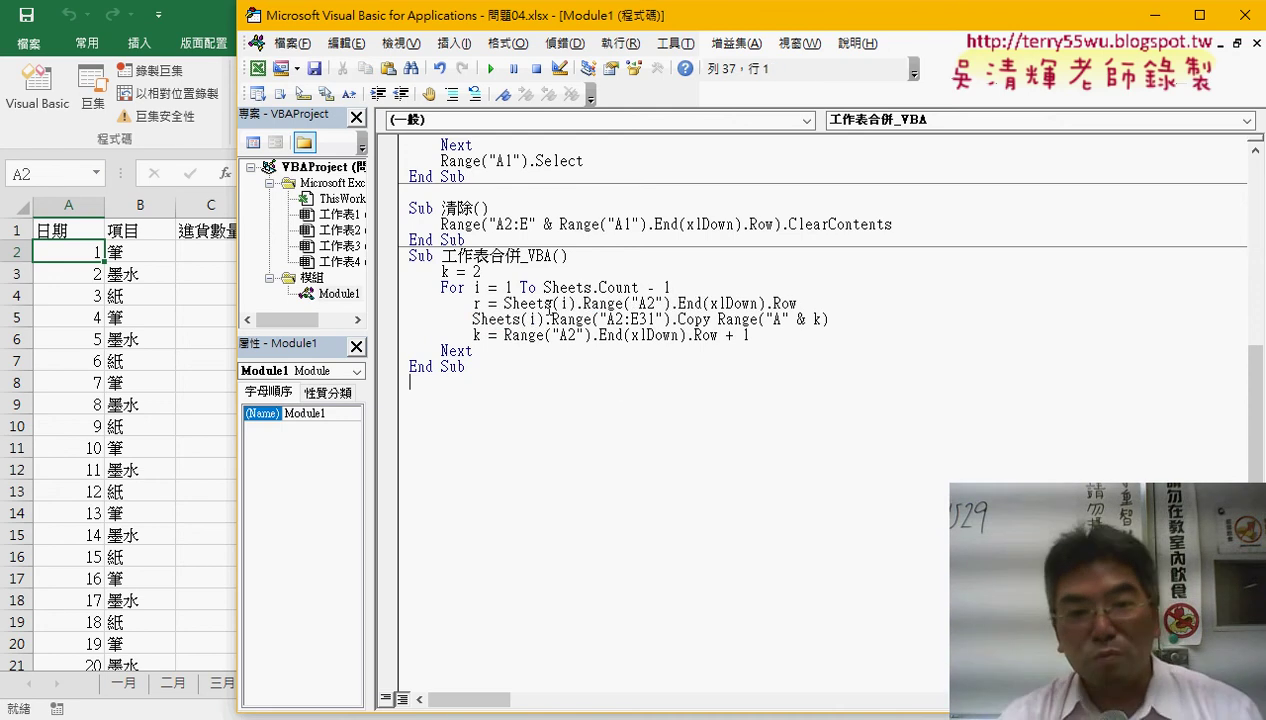
{"action": "left_click_drag", "start_coordinate": [504, 303], "coordinate": [797, 303]}
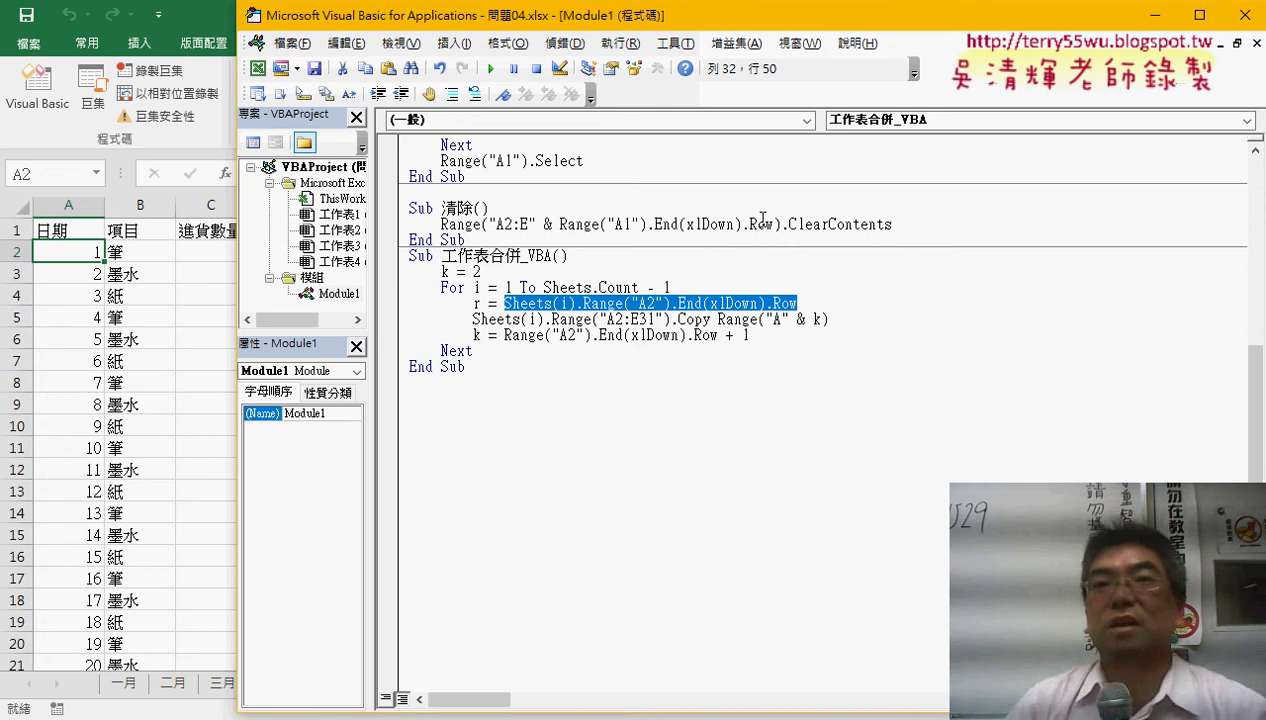
{"action": "left_click_drag", "start_coordinate": [655, 319], "coordinate": [640, 319]}
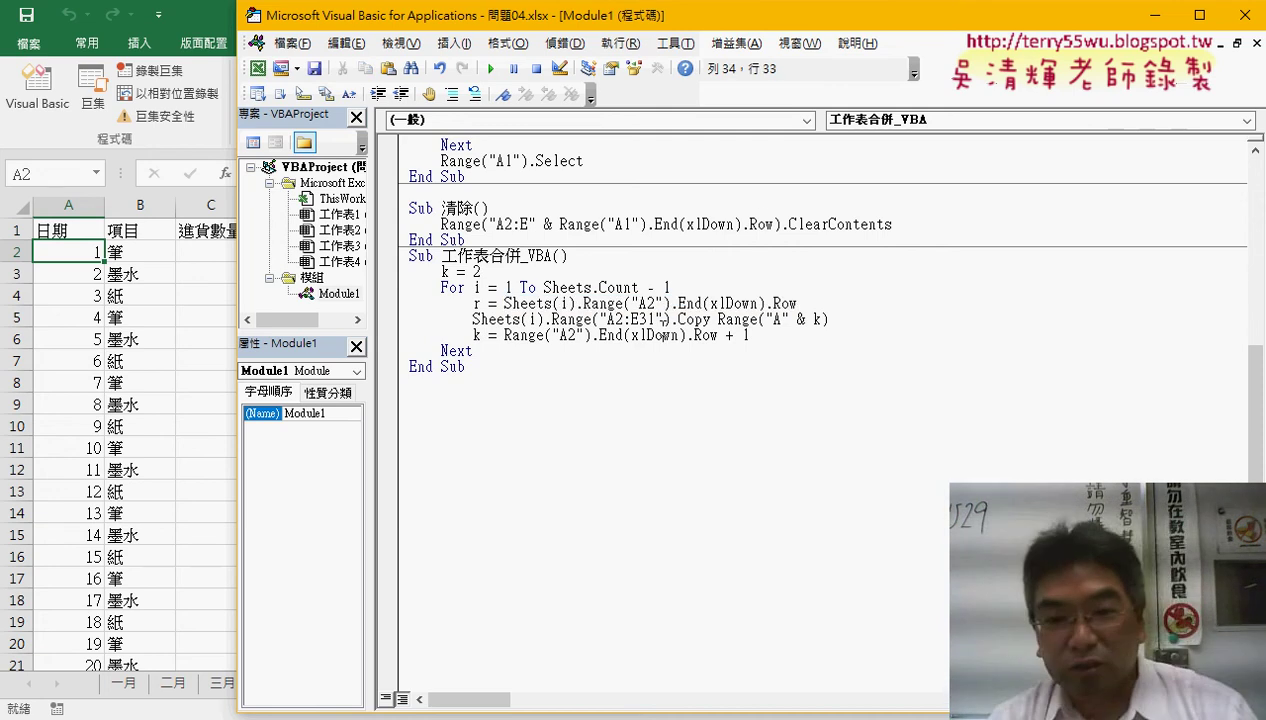
{"action": "type", "text": "\" "}
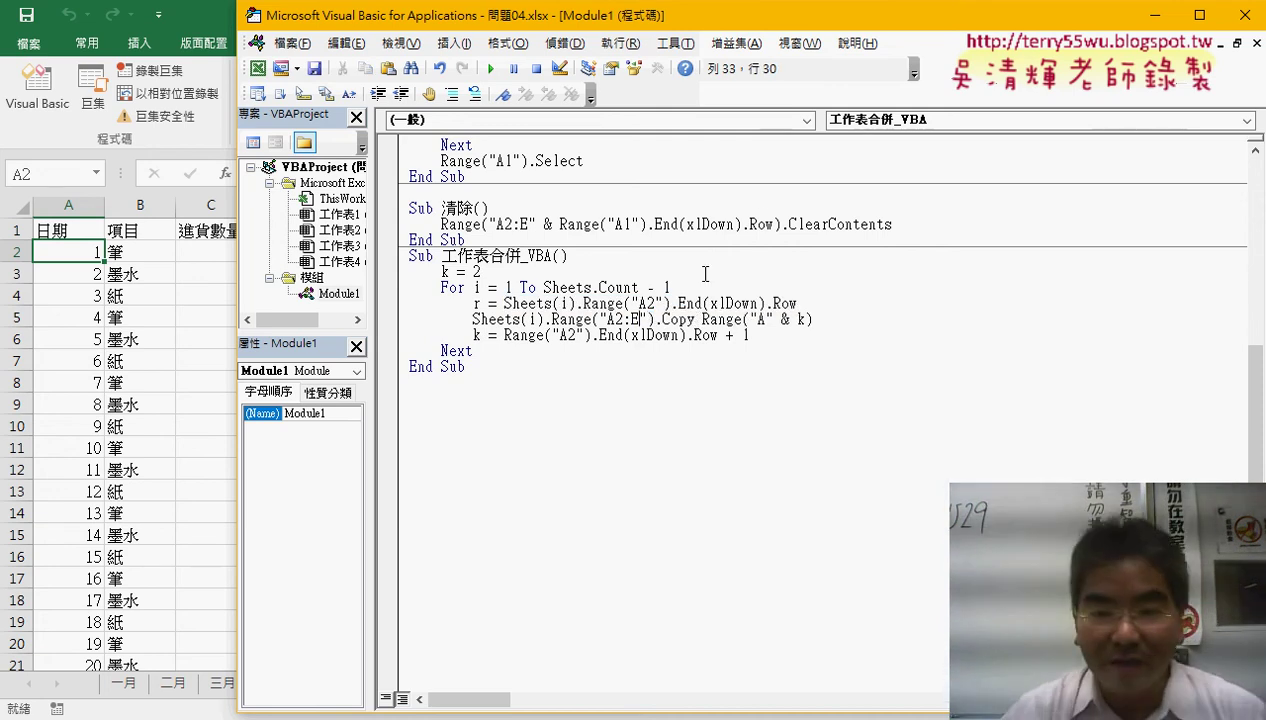
{"action": "type", "text": "& "}
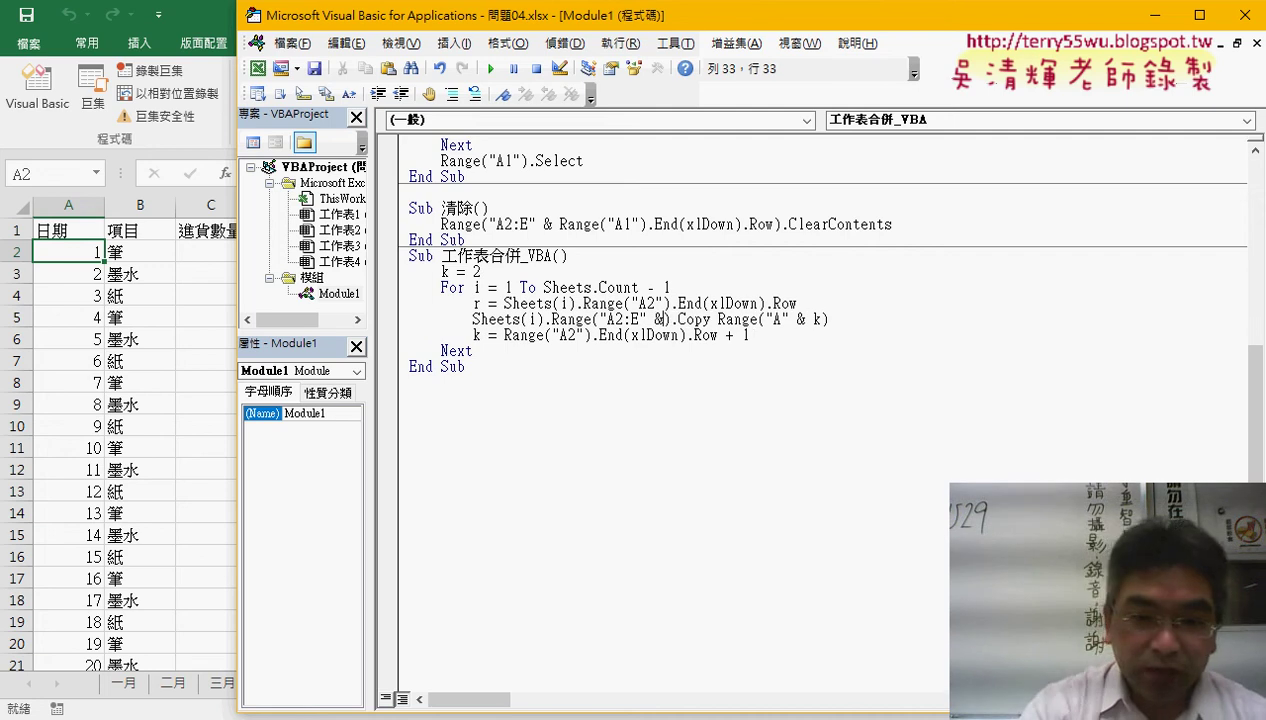
{"action": "type", "text": "r"}
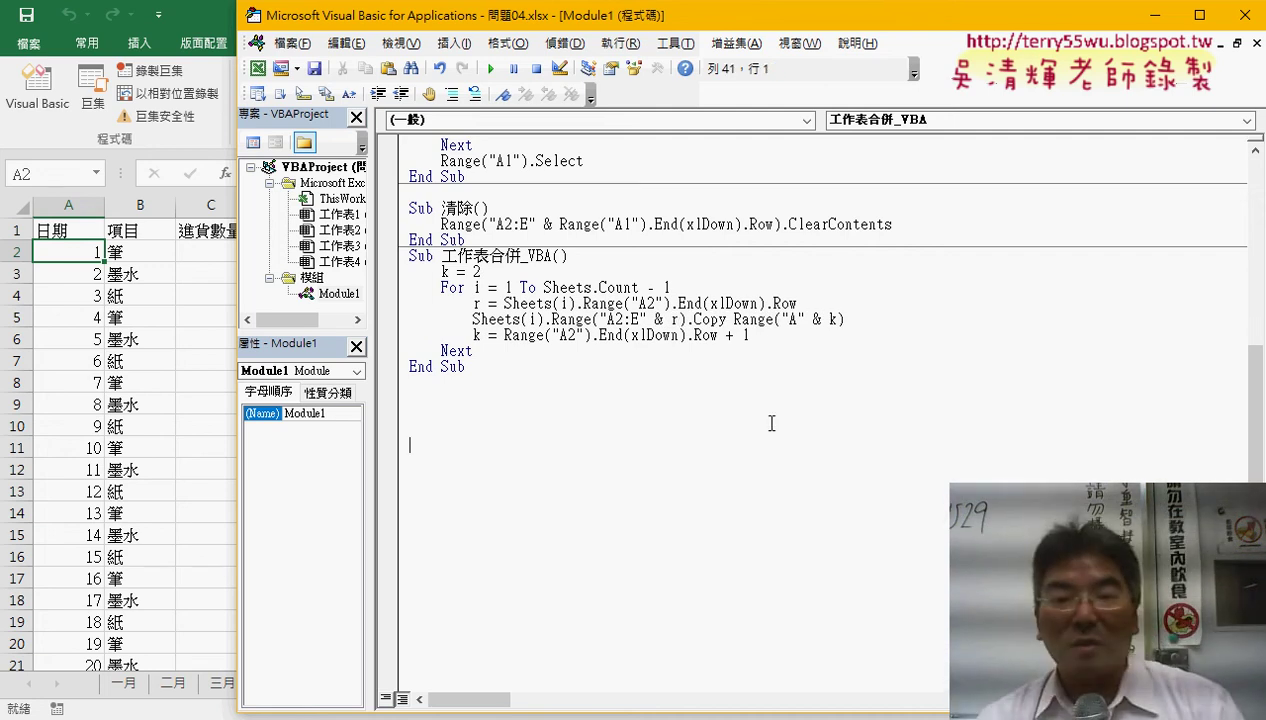
{"action": "mouse_move", "coordinate": [808, 303]}
{"action": "left_mouse_down"}
{"action": "mouse_move", "coordinate": [548, 319]}
{"action": "mouse_move", "coordinate": [504, 303]}
{"action": "left_mouse_up"}
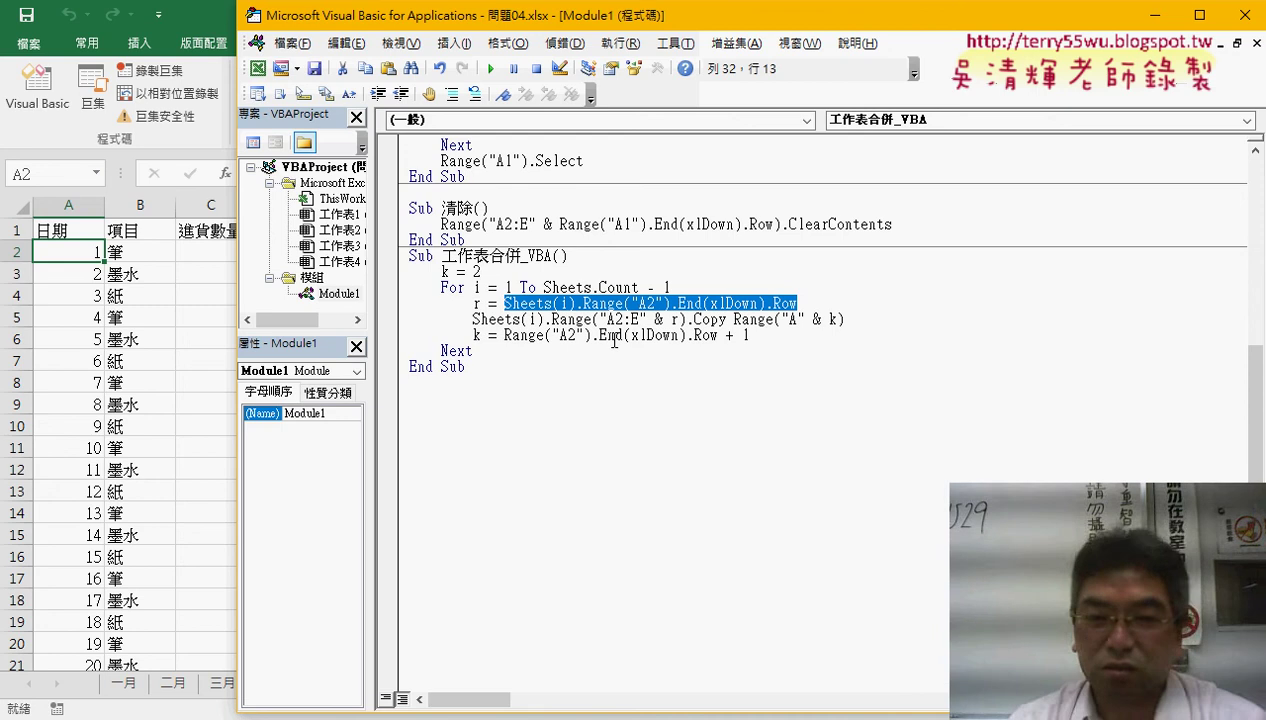
Step: Run the 清除 macro to empty 第一季 and set a breakpoint on the r = line
{"action": "left_click", "coordinate": [614, 428]}
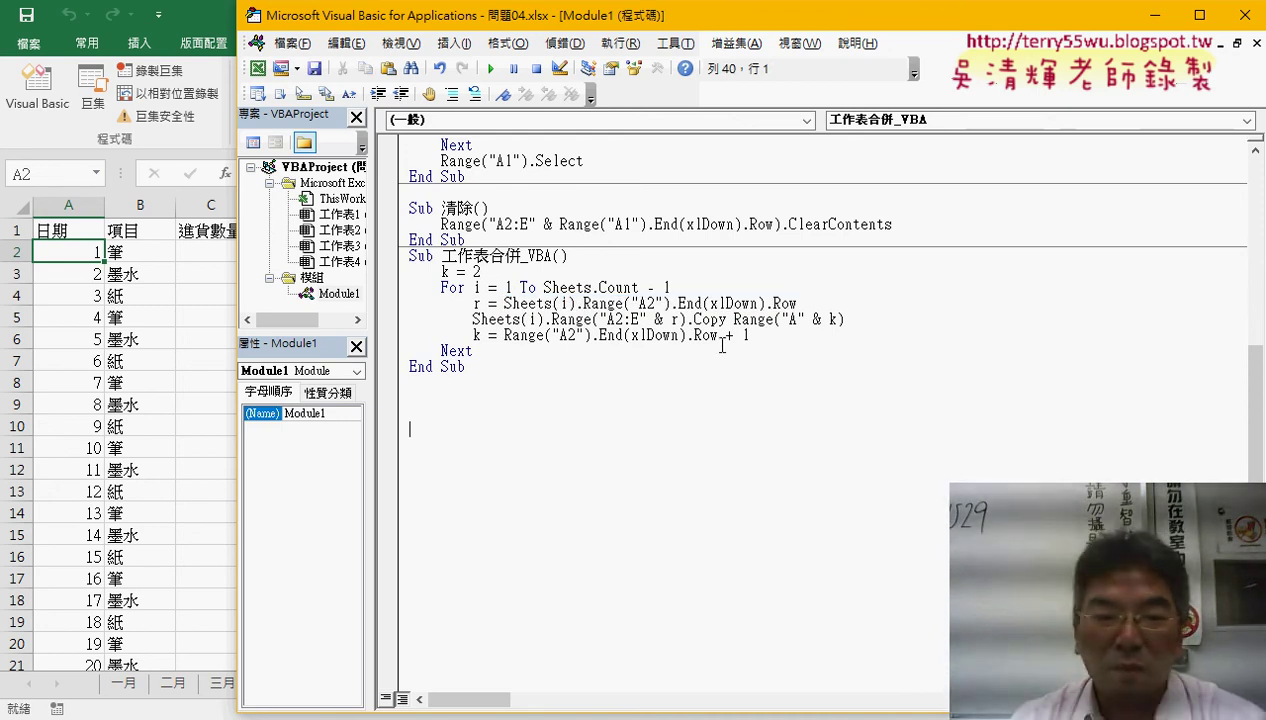
{"action": "left_click", "coordinate": [574, 224]}
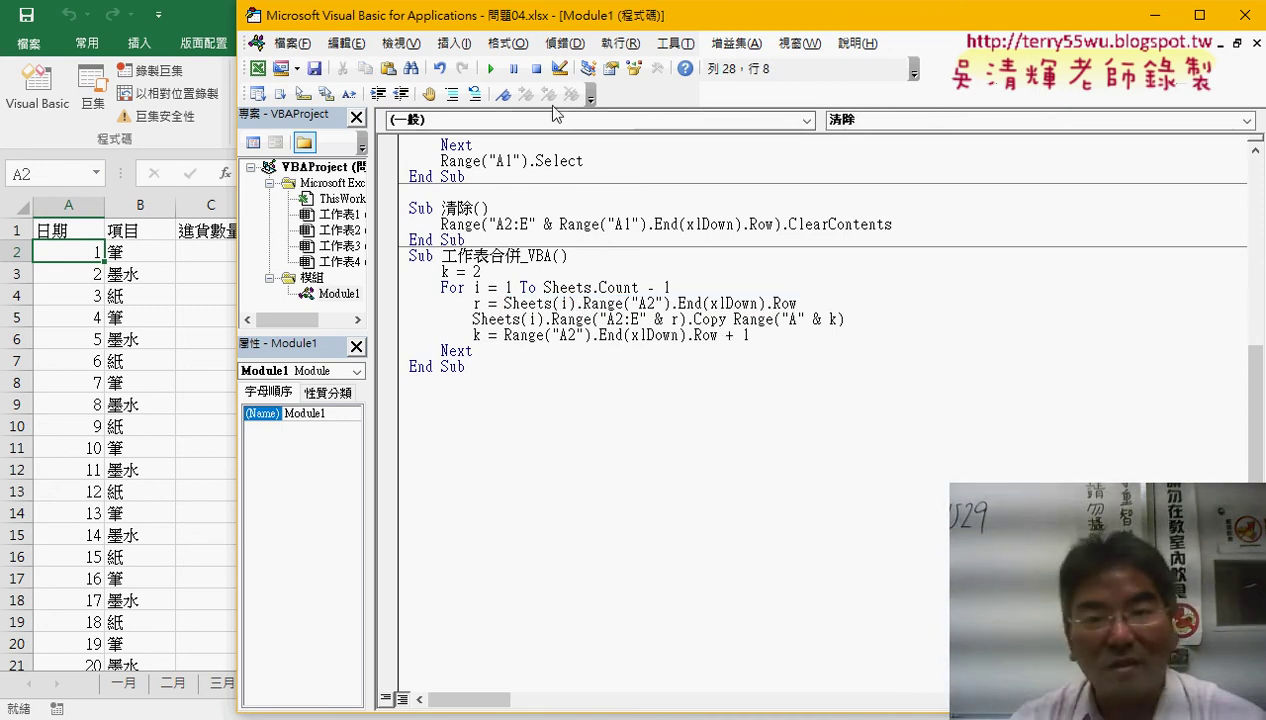
{"action": "left_click", "coordinate": [491, 68]}
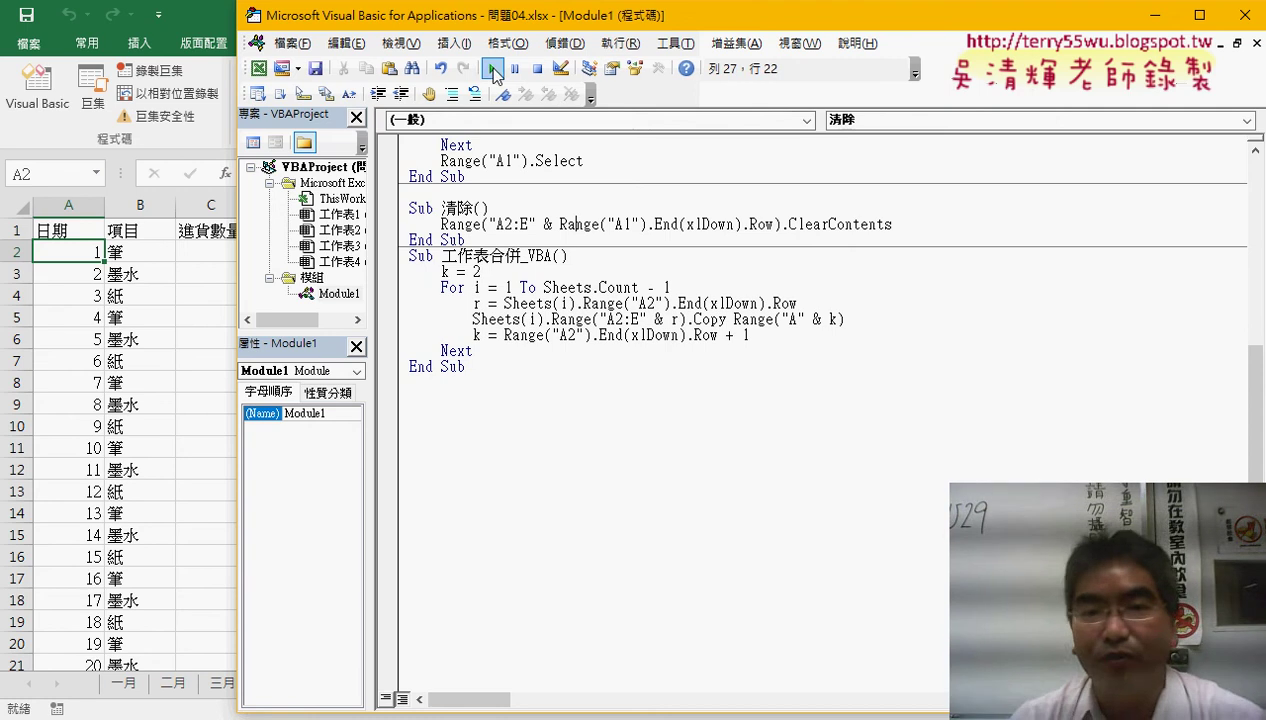
{"action": "left_click", "coordinate": [389, 303]}
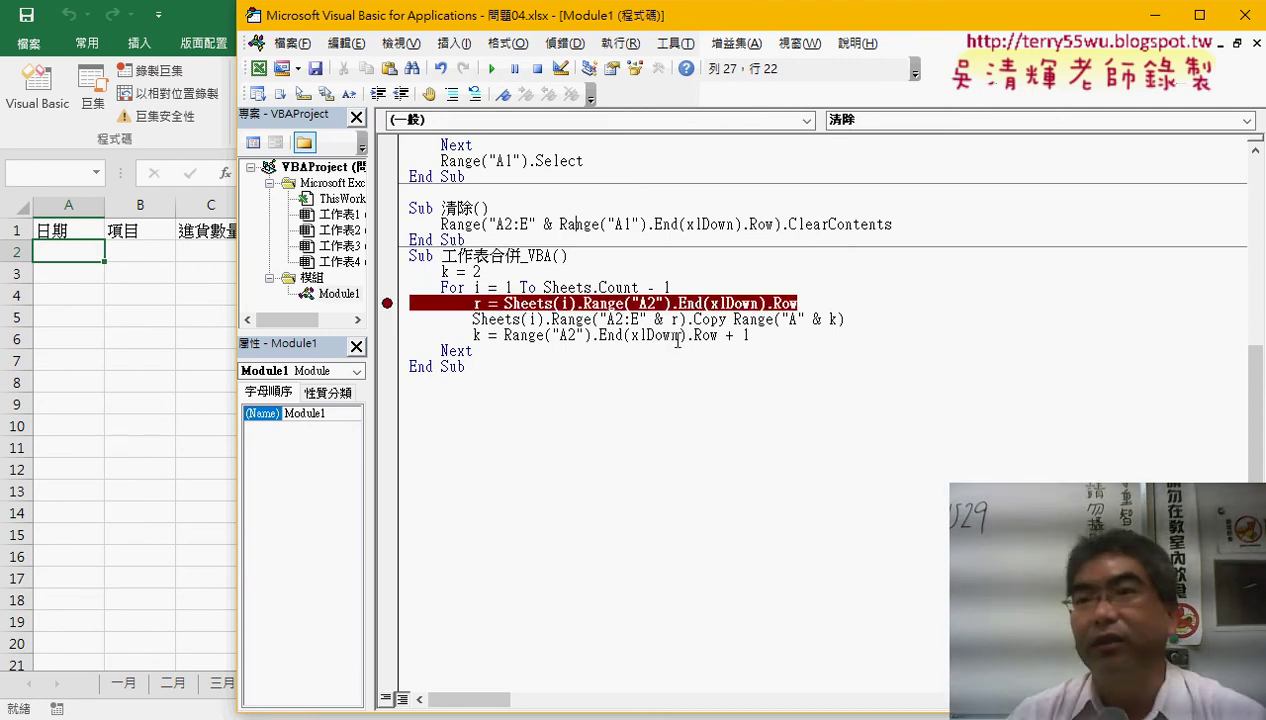
Step: Insert placeholder comment lines after the For, r = and Copy lines in the loop
{"action": "left_click", "coordinate": [726, 291]}
{"action": "key", "text": "Return"}
{"action": "type", "text": "'"}
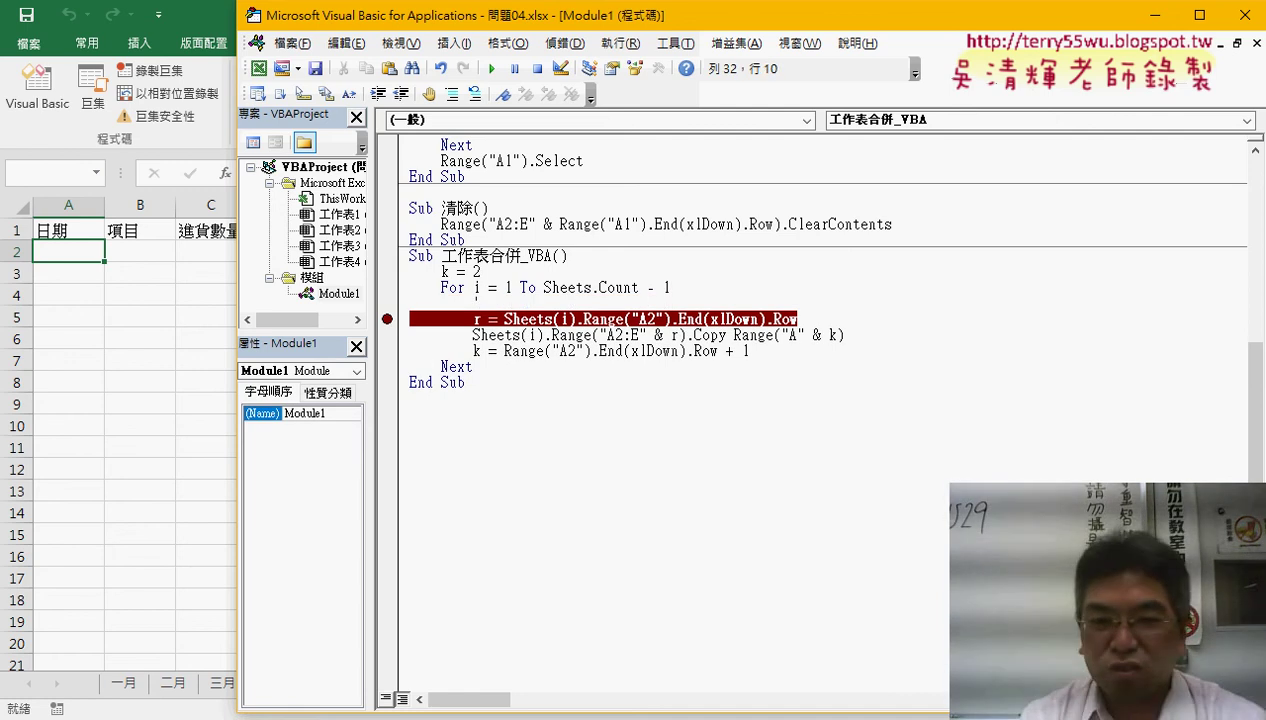
{"action": "type", "text": "XXX"}
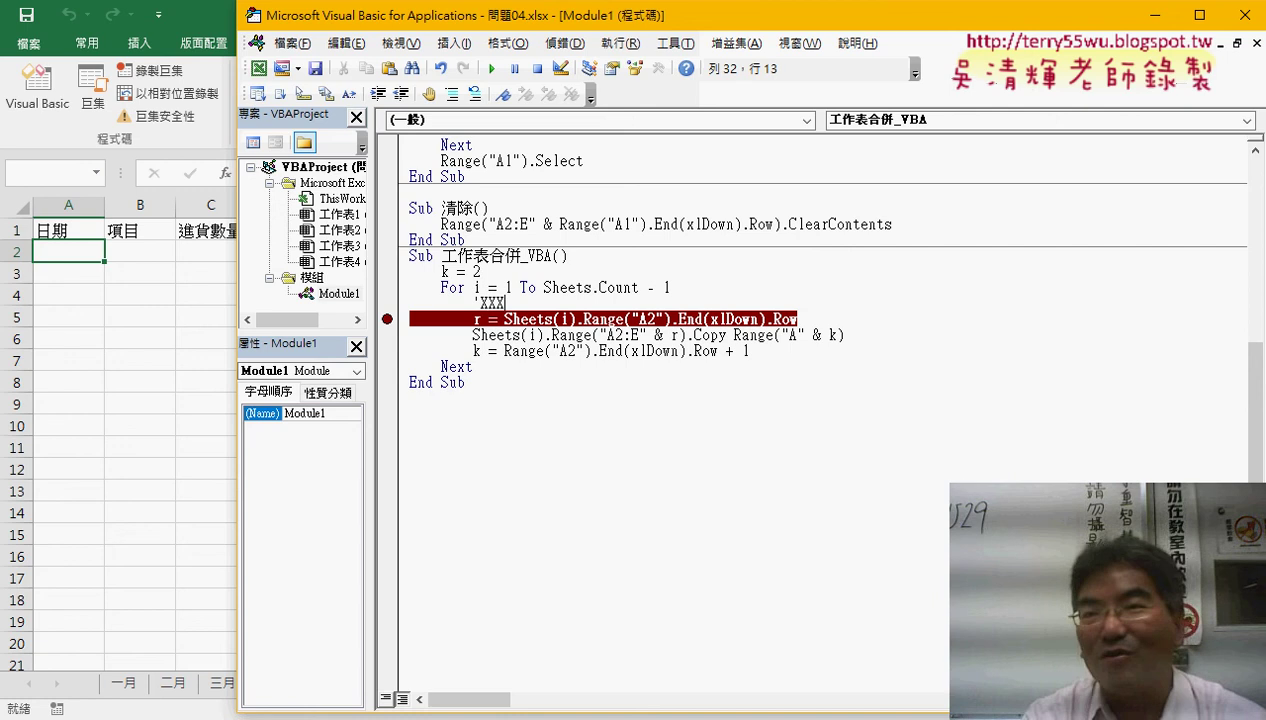
{"action": "type", "text": "XXXX"}
{"action": "key", "text": "Down"}
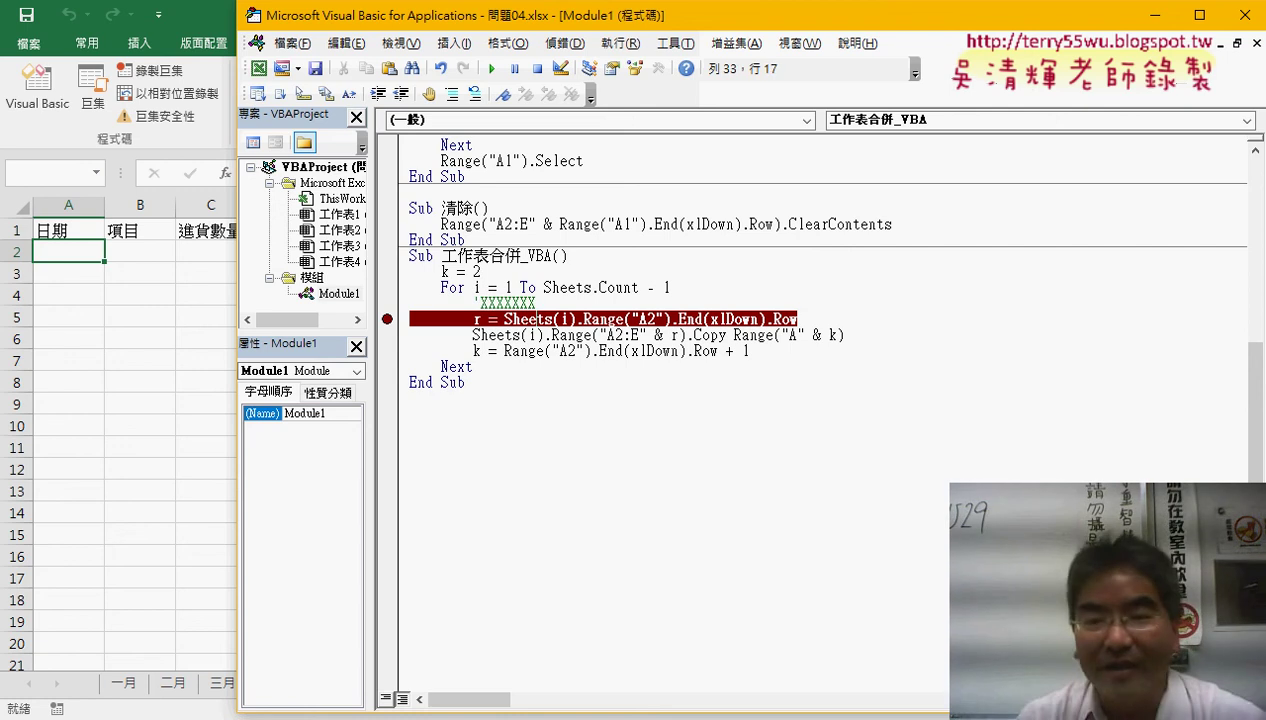
{"action": "key", "text": "End"}
{"action": "key", "text": "Return"}
{"action": "type", "text": "'"}
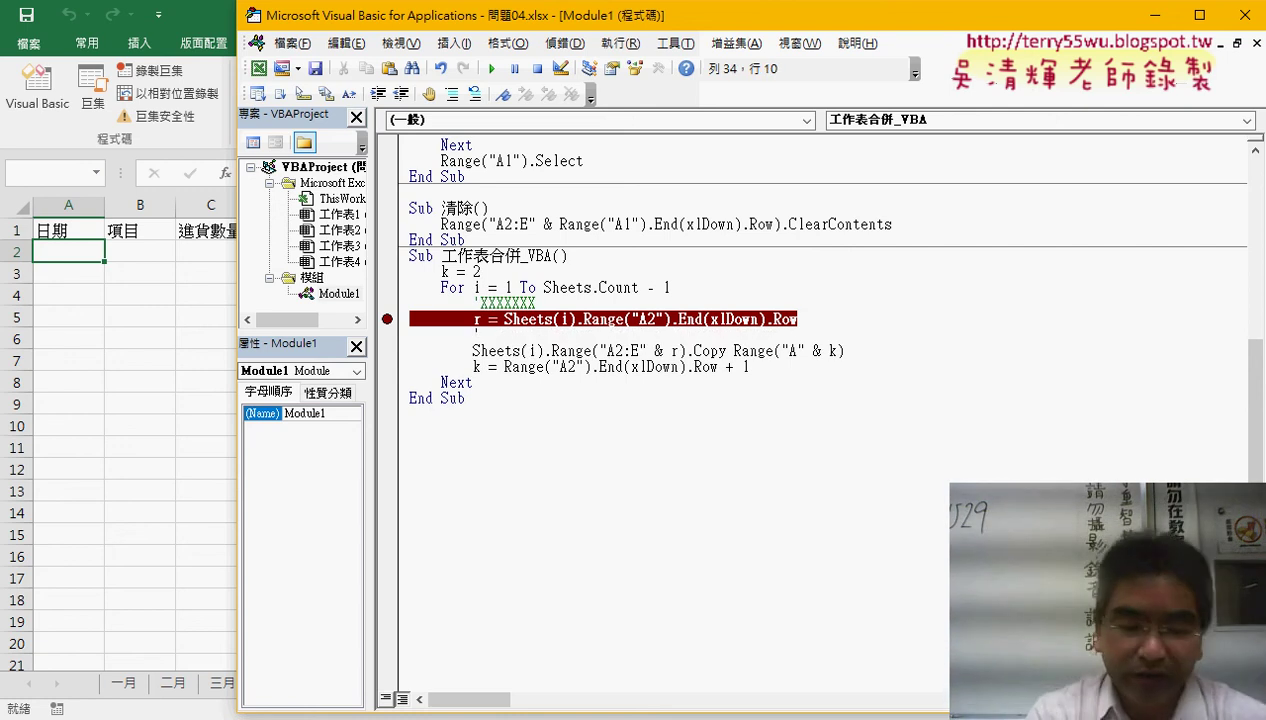
{"action": "type", "text": "XXXXX"}
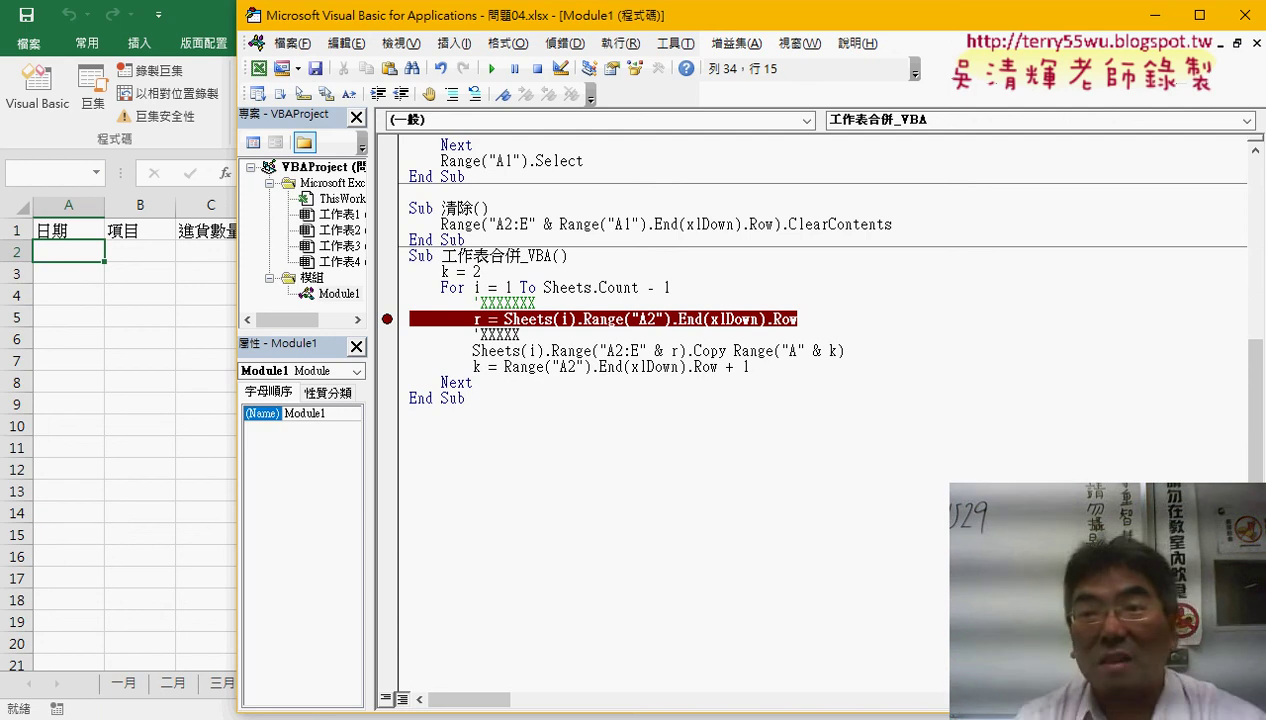
{"action": "key", "text": "Down"}
{"action": "key", "text": "End"}
{"action": "key", "text": "Return"}
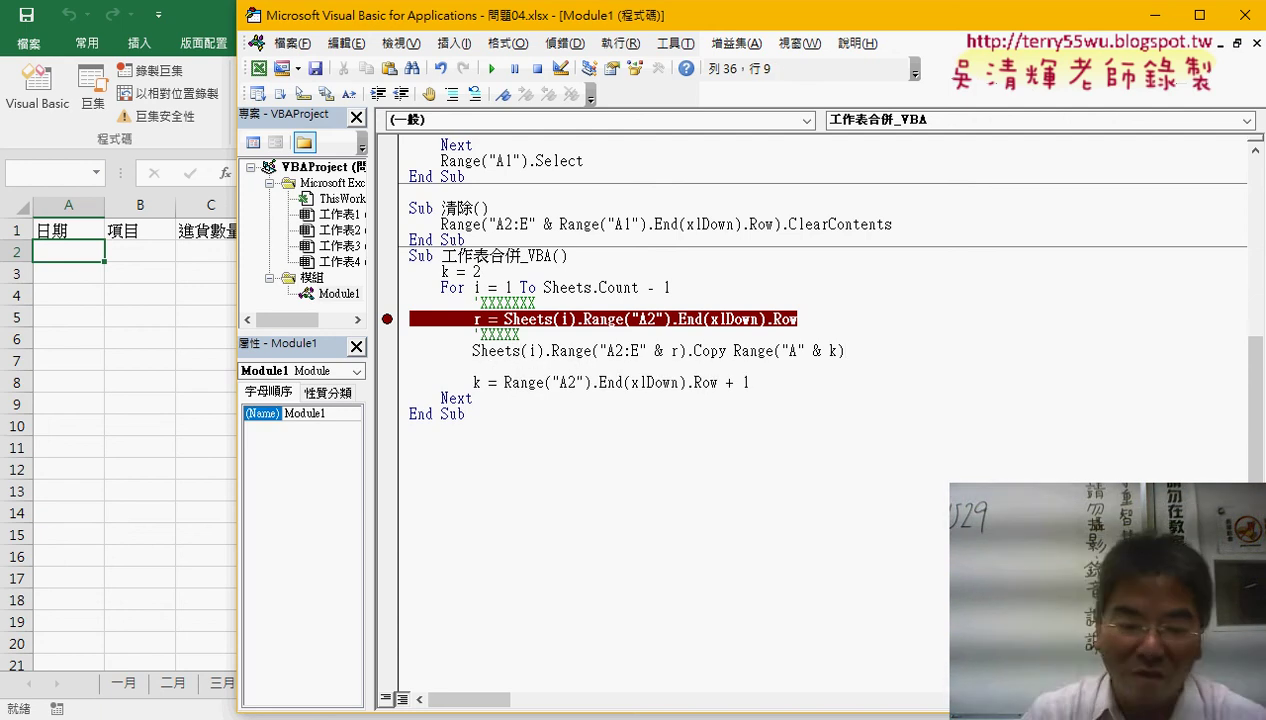
{"action": "type", "text": "'XXXXXX"}
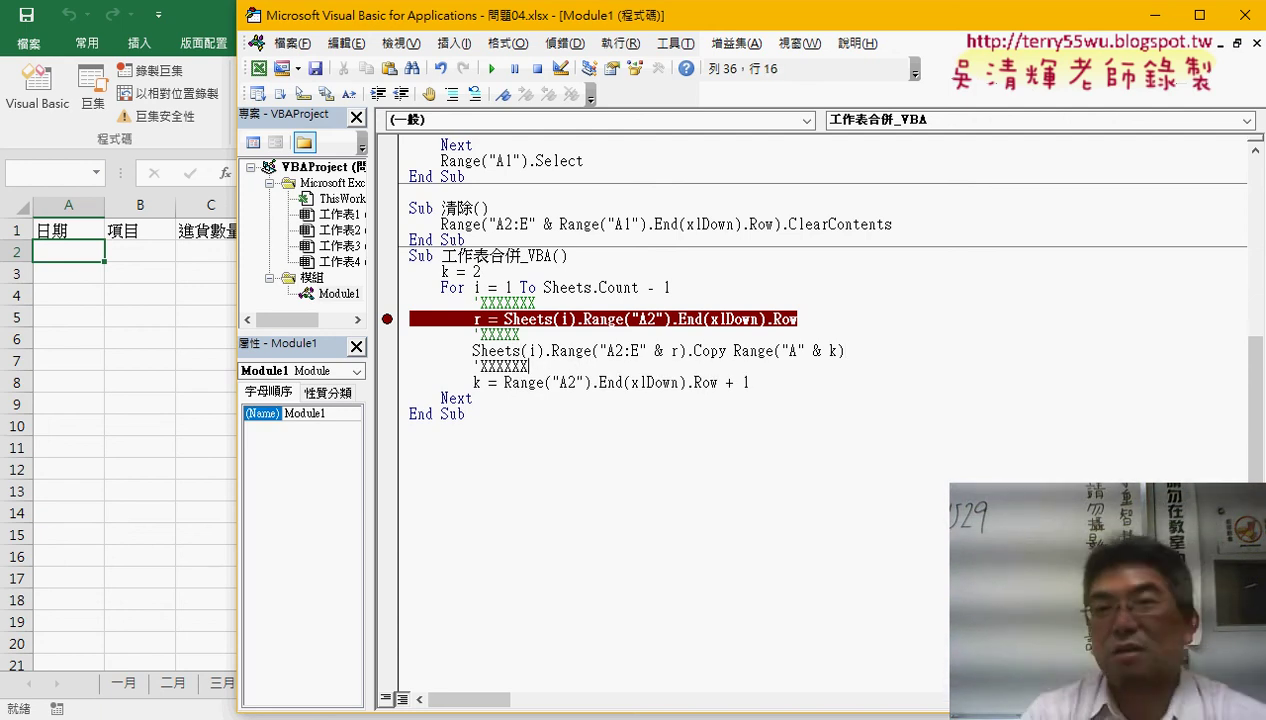
{"action": "left_click", "coordinate": [685, 487]}
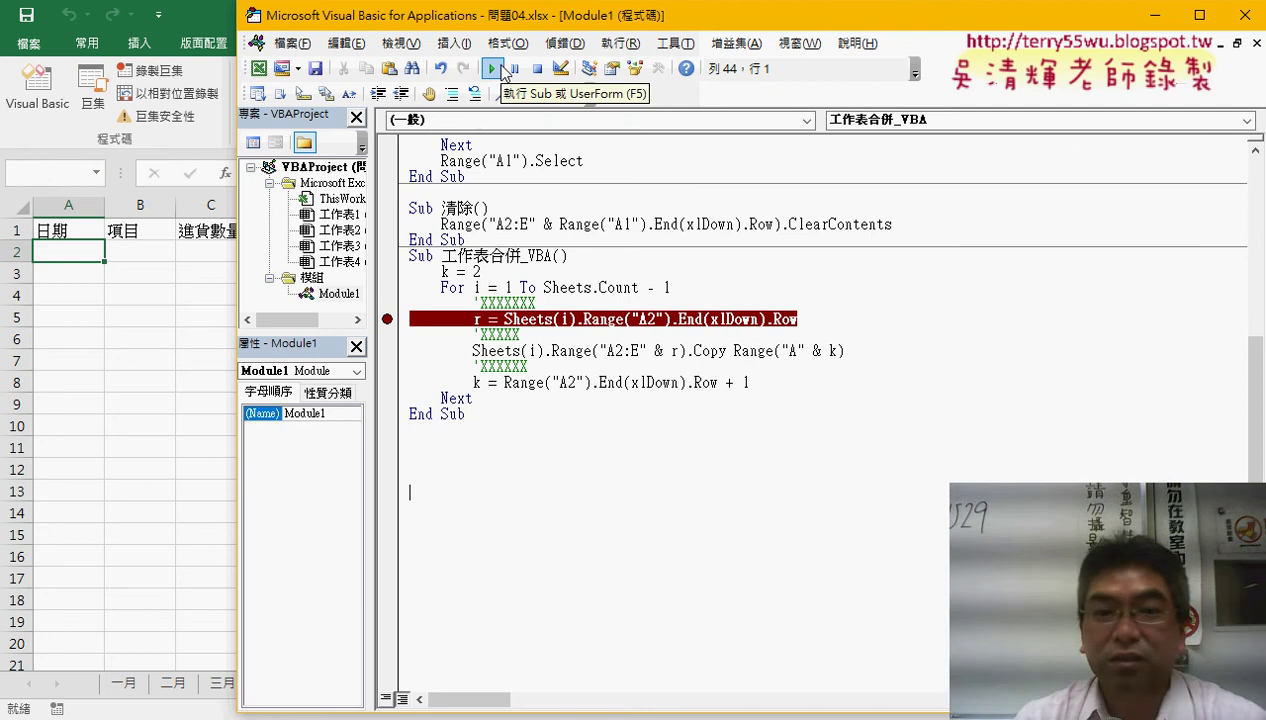
Step: Run 工作表合併_VBA to the breakpoint and step through Copy, confirming r = 31
{"action": "left_click", "coordinate": [520, 320]}
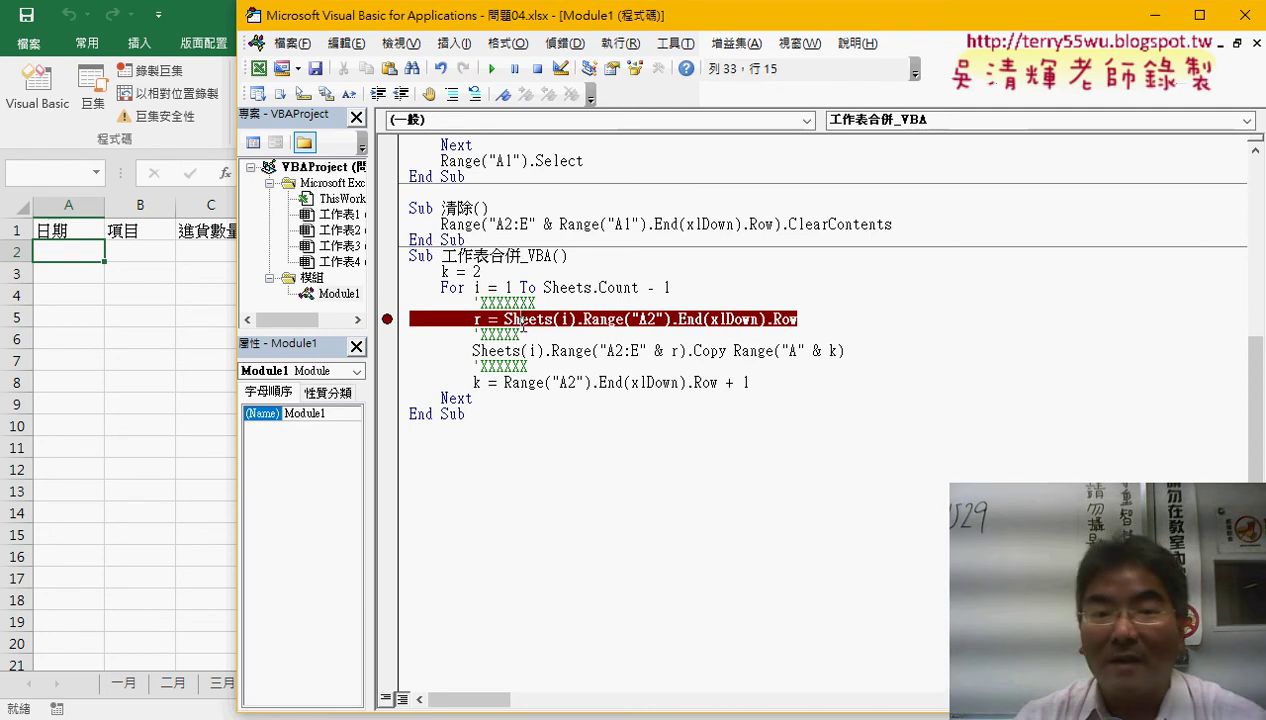
{"action": "left_click", "coordinate": [491, 68]}
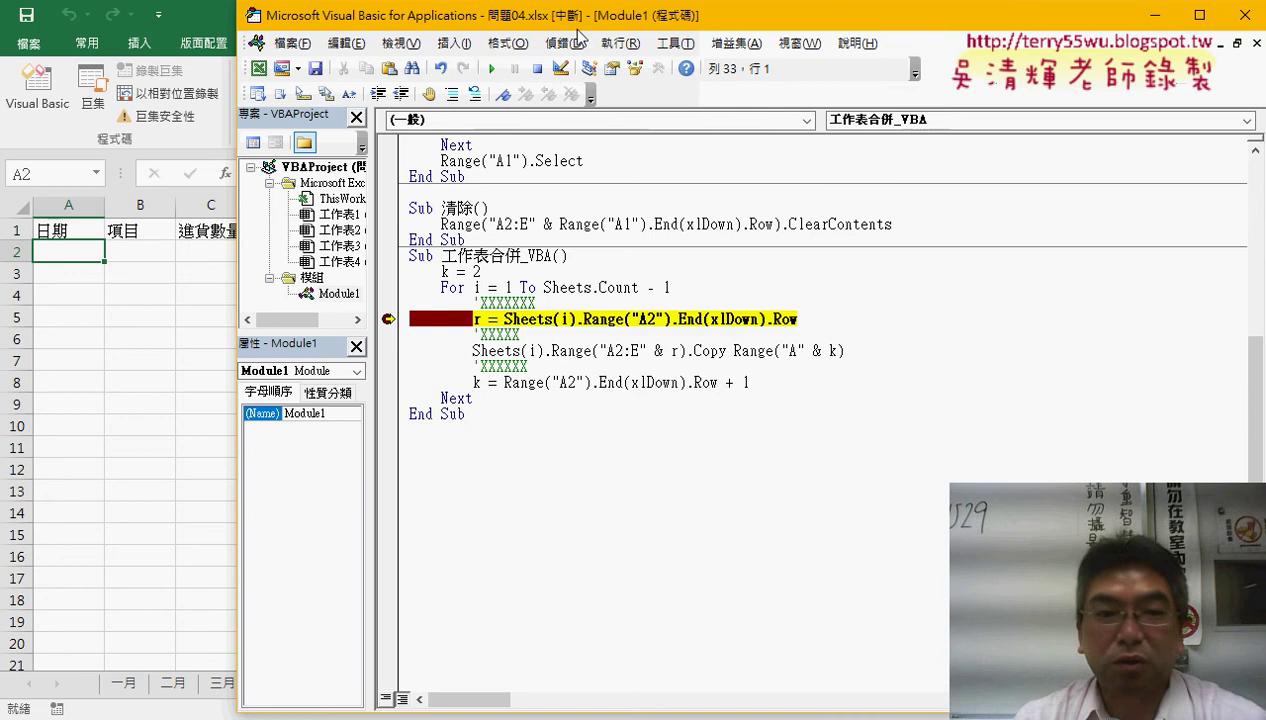
{"action": "left_click_drag", "start_coordinate": [577, 18], "coordinate": [786, 21]}
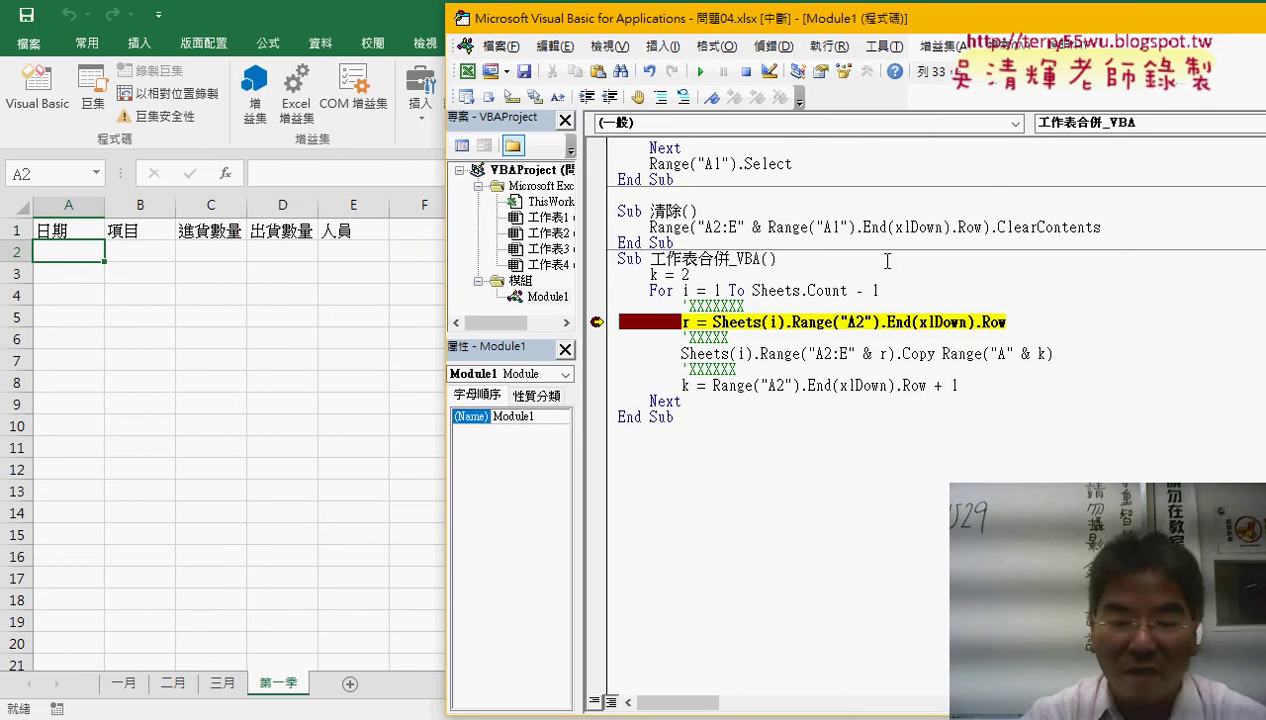
{"action": "key", "text": "F8"}
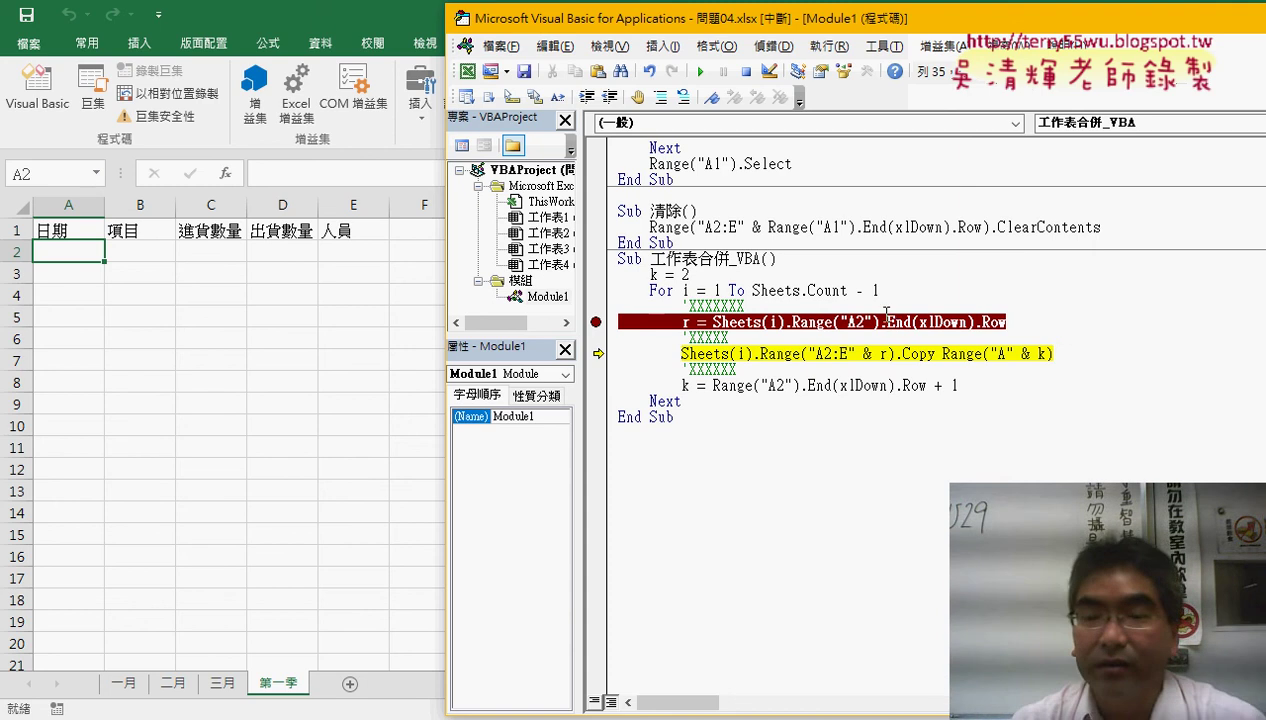
{"action": "mouse_move", "coordinate": [687, 321]}
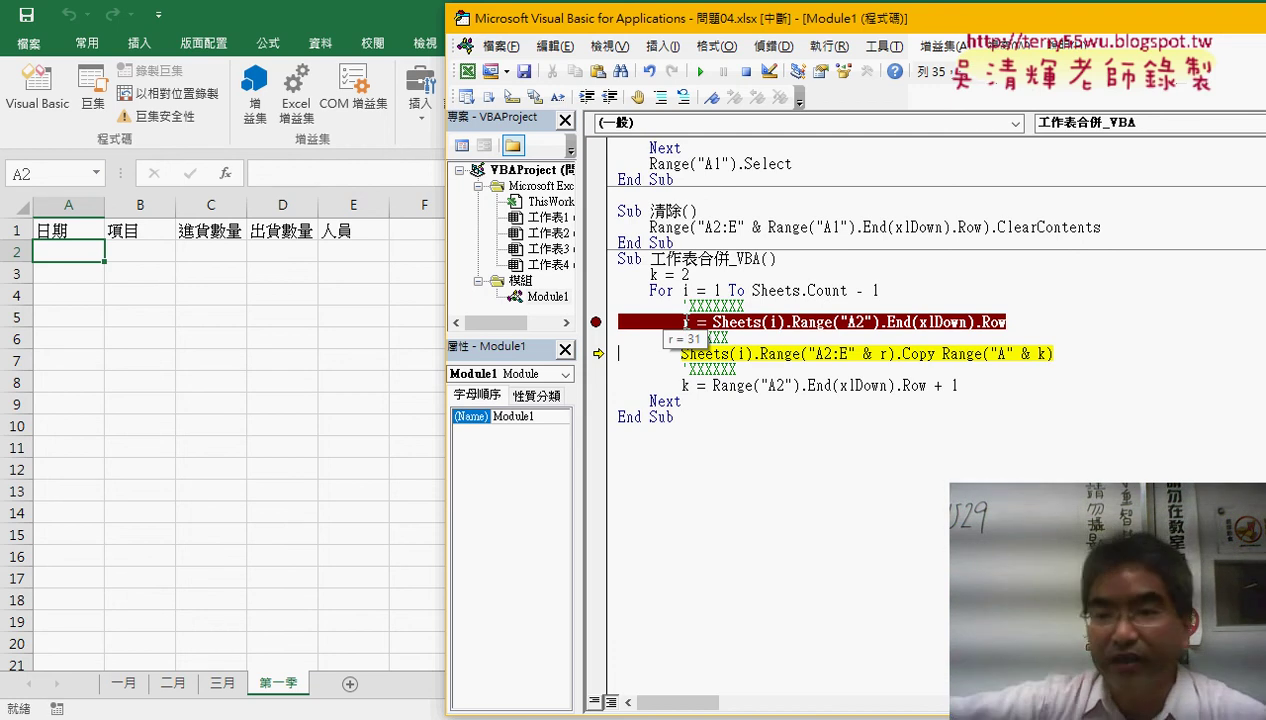
{"action": "key", "text": "F8"}
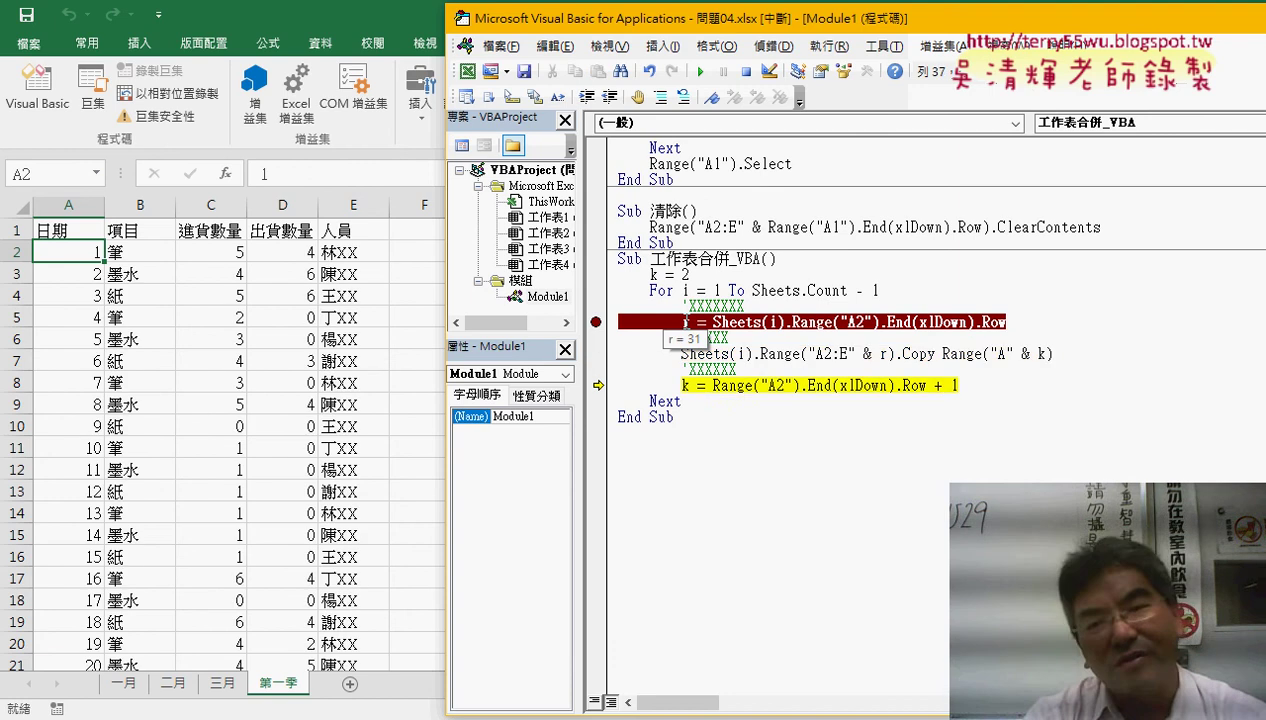
{"action": "key", "text": "F8"}
{"action": "key", "text": "F8"}
{"action": "key", "text": "F8"}
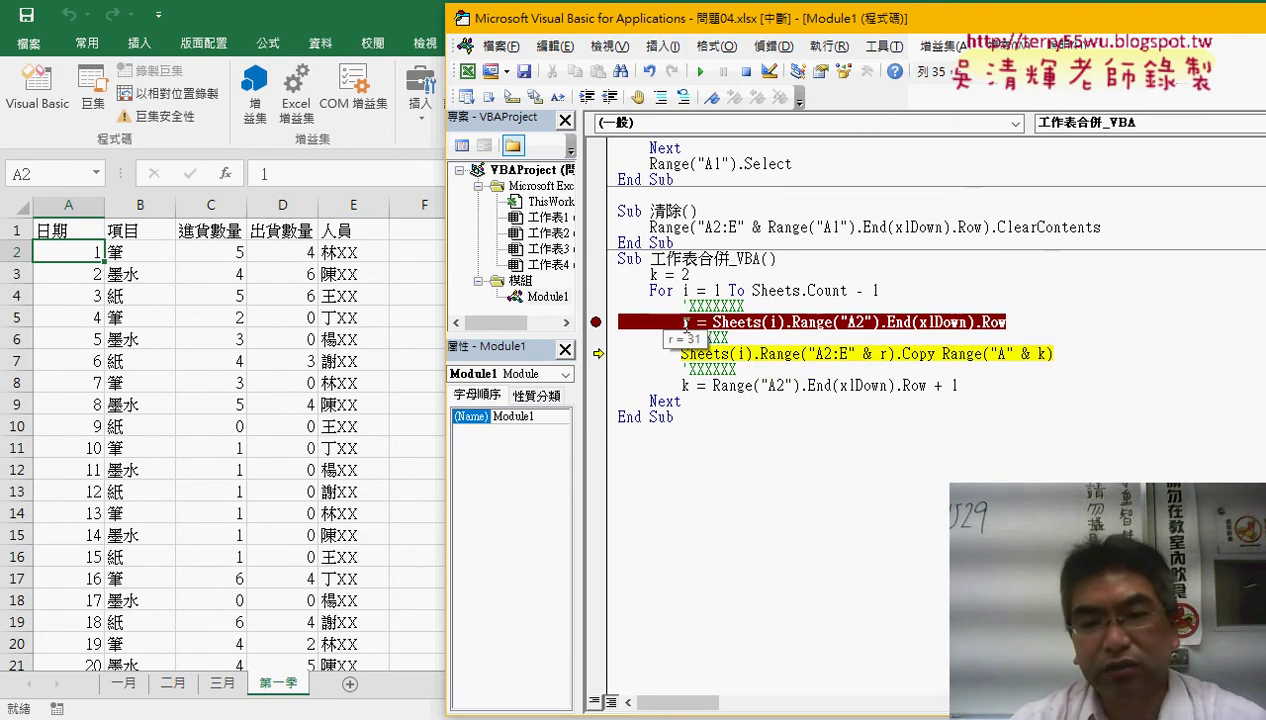
Step: Clear the contents of rows 29–31 on the 二月 sheet
{"action": "left_click", "coordinate": [173, 683]}
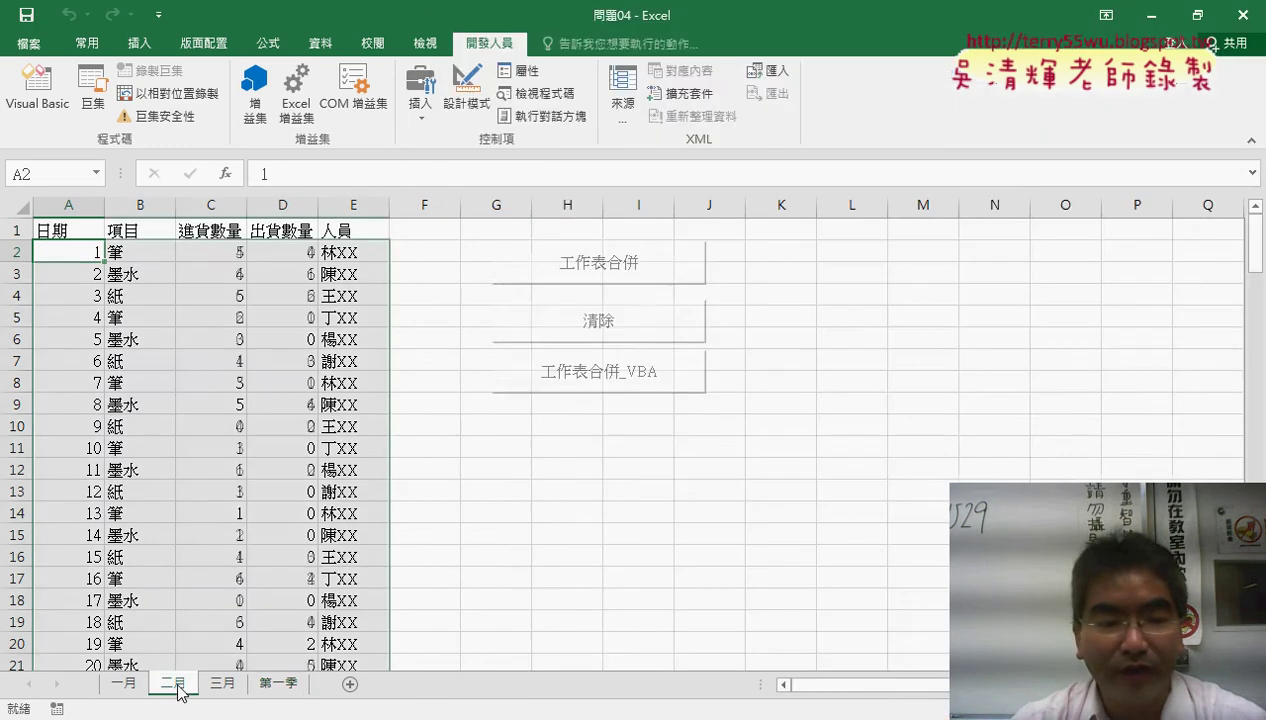
{"action": "scroll", "coordinate": [221, 539], "scroll_direction": "down", "scroll_amount": 3}
{"action": "scroll", "coordinate": [228, 620], "scroll_direction": "down", "scroll_amount": 4}
{"action": "scroll", "coordinate": [228, 620], "scroll_direction": "down", "scroll_amount": 1}
{"action": "scroll", "coordinate": [230, 595], "scroll_direction": "up", "scroll_amount": 2}
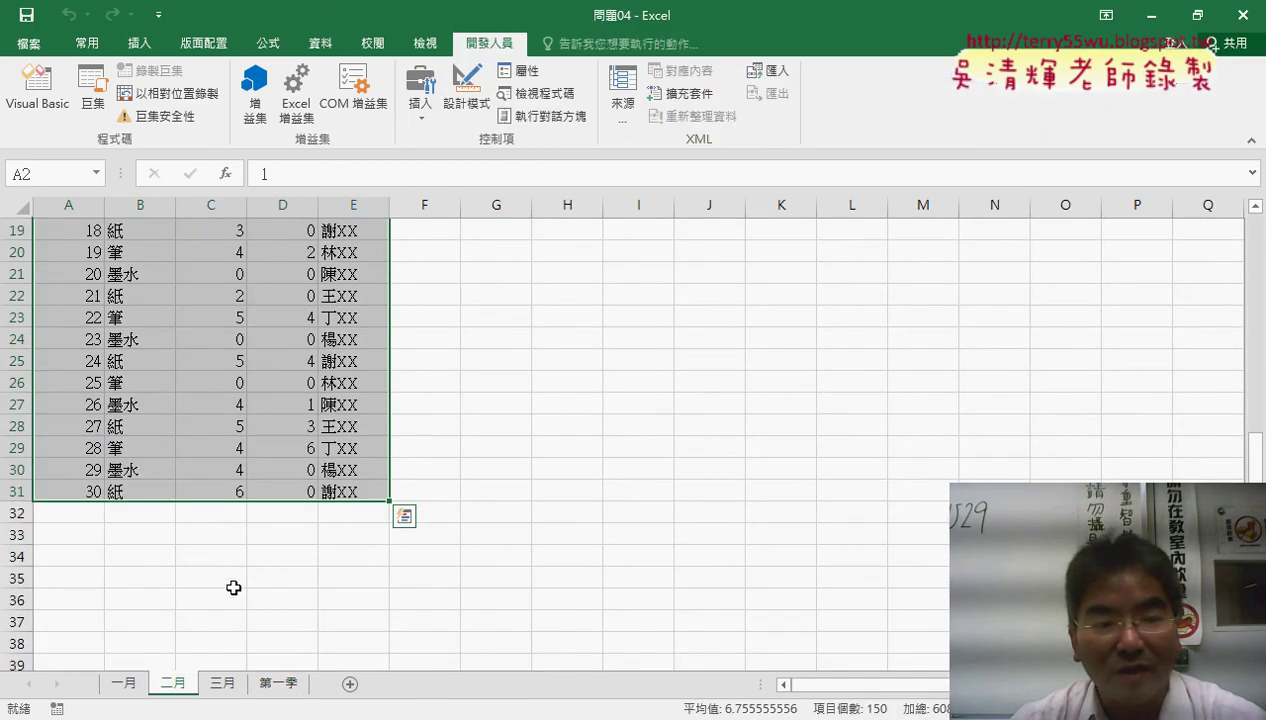
{"action": "left_click_drag", "start_coordinate": [17, 491], "coordinate": [17, 447]}
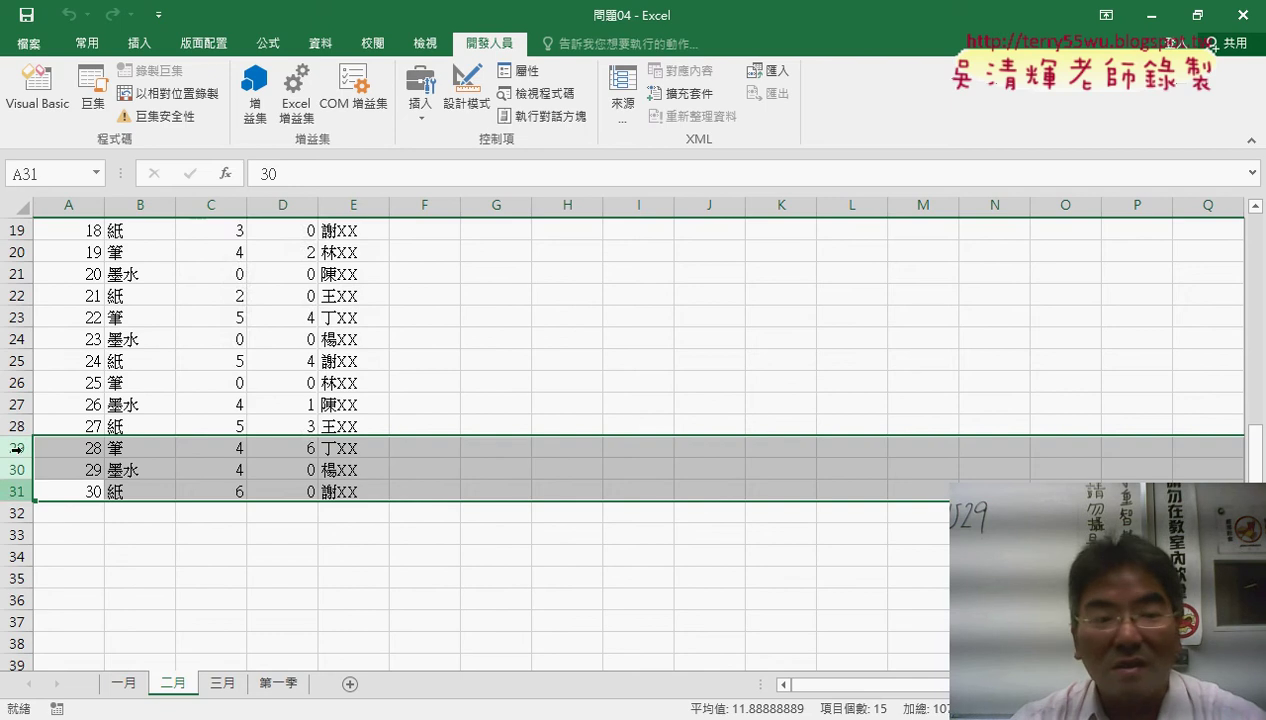
{"action": "right_click", "coordinate": [174, 493]}
{"action": "left_click", "coordinate": [242, 384]}
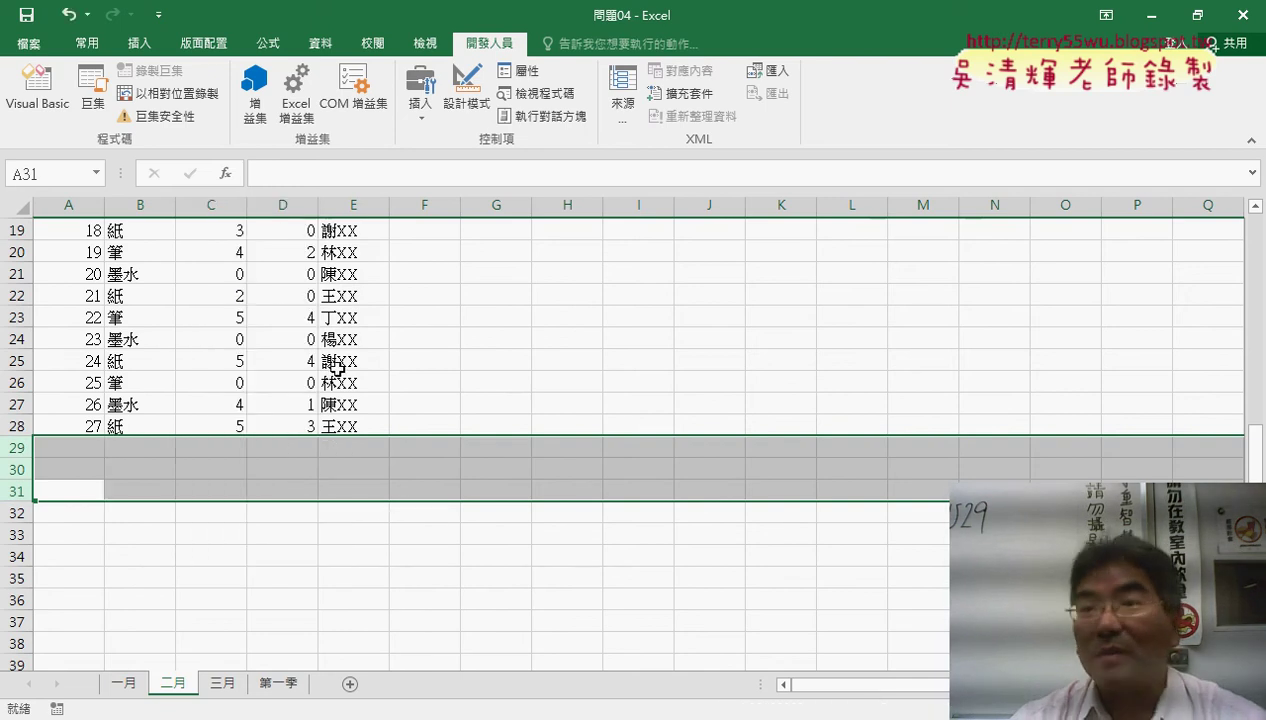
Step: Delete rows 26–31 on the 三月 sheet, then return to 第一季
{"action": "left_click", "coordinate": [222, 683]}
{"action": "scroll", "coordinate": [57, 545], "scroll_direction": "down", "scroll_amount": 1}
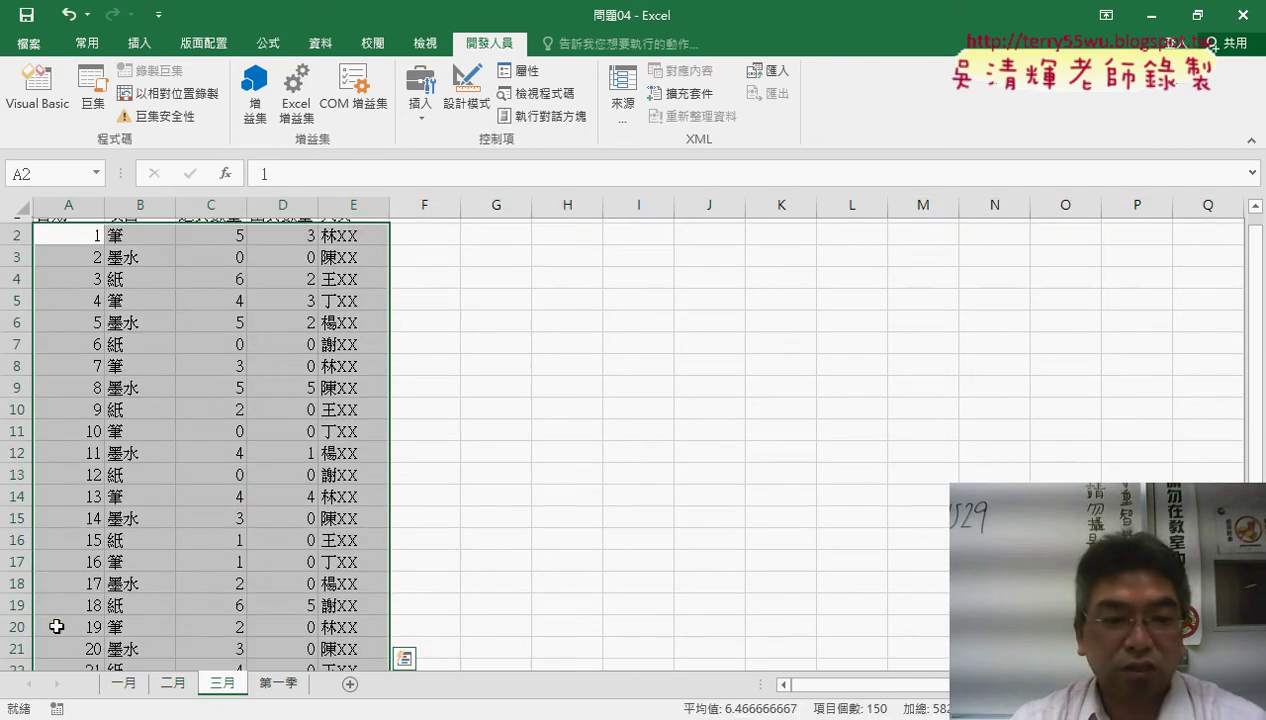
{"action": "scroll", "coordinate": [48, 574], "scroll_direction": "down", "scroll_amount": 4}
{"action": "left_click_drag", "start_coordinate": [18, 557], "coordinate": [18, 448]}
{"action": "right_click", "coordinate": [210, 452]}
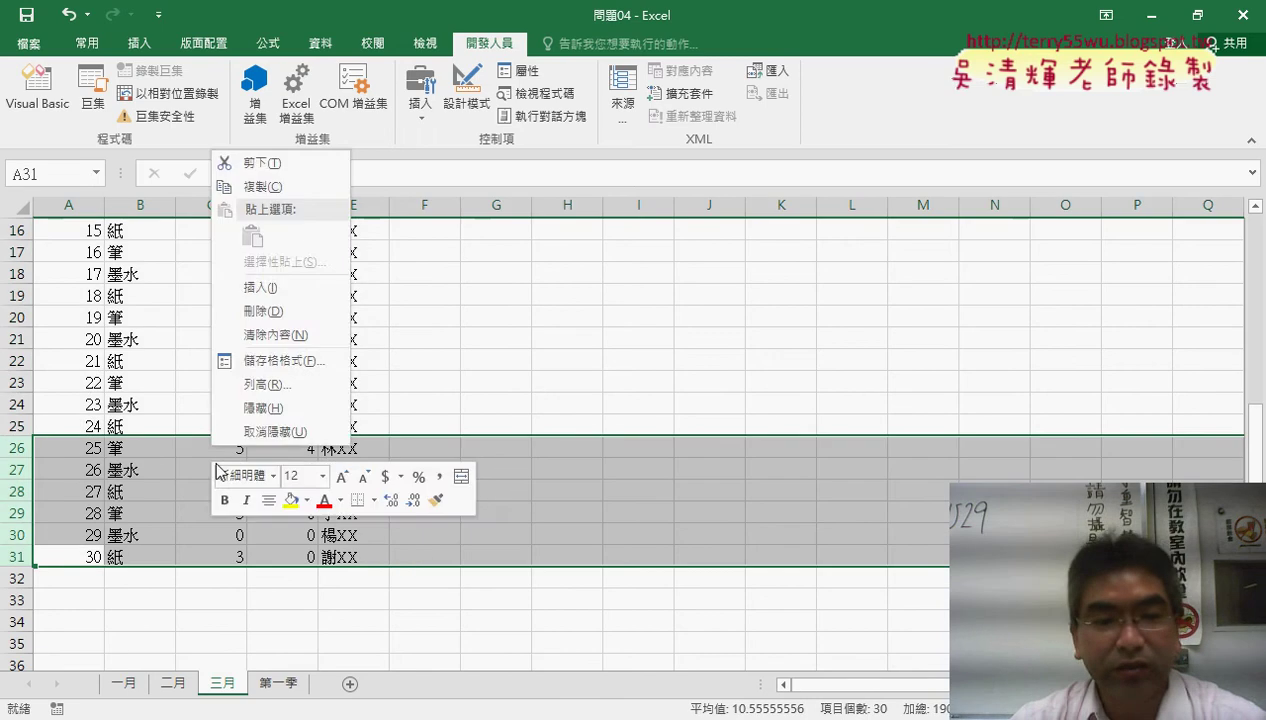
{"action": "left_click", "coordinate": [287, 316]}
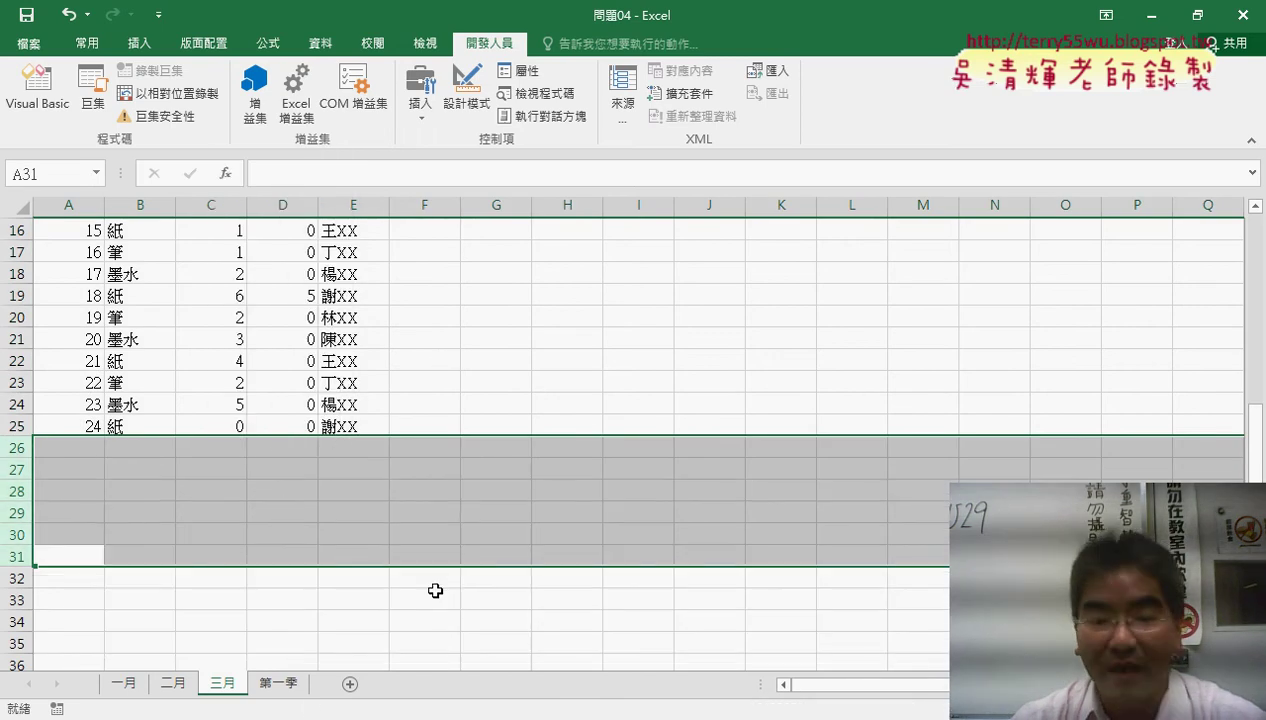
{"action": "left_click", "coordinate": [277, 688]}
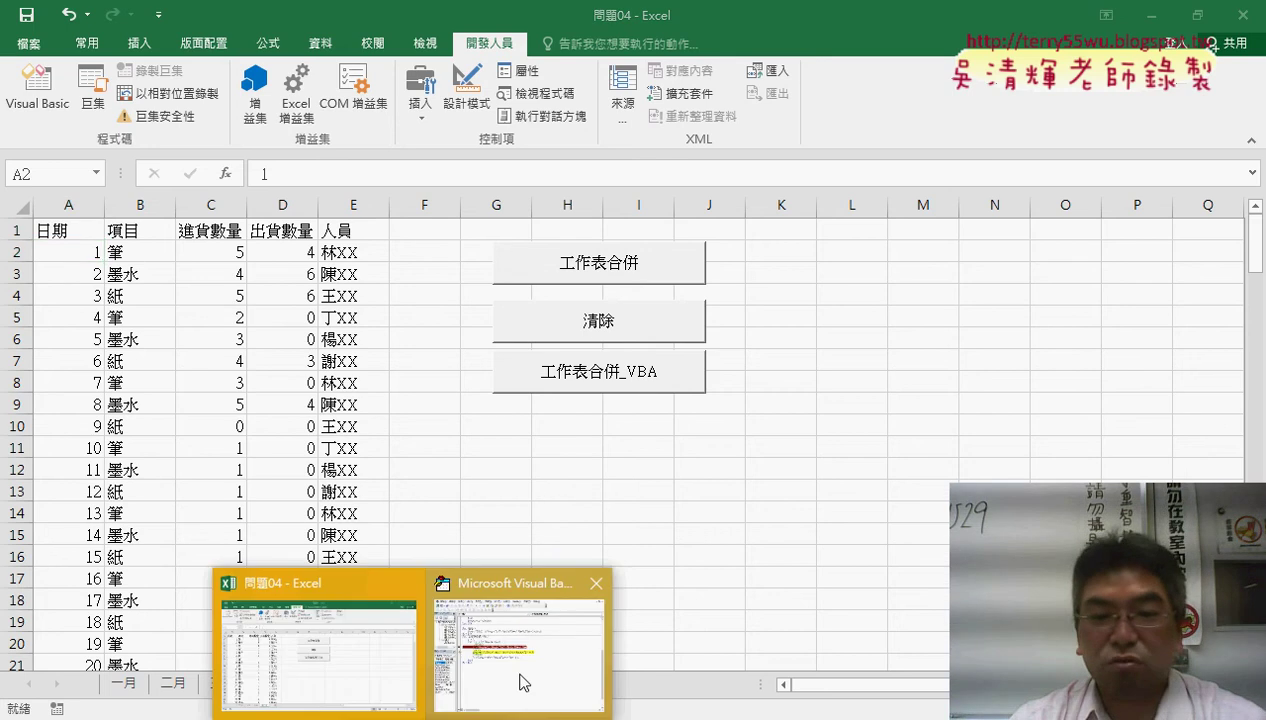
Step: Reset the debugger, rerun 清除, and step the merge macro to check the first month's r
{"action": "left_click", "coordinate": [518, 660]}
{"action": "left_click", "coordinate": [745, 71]}
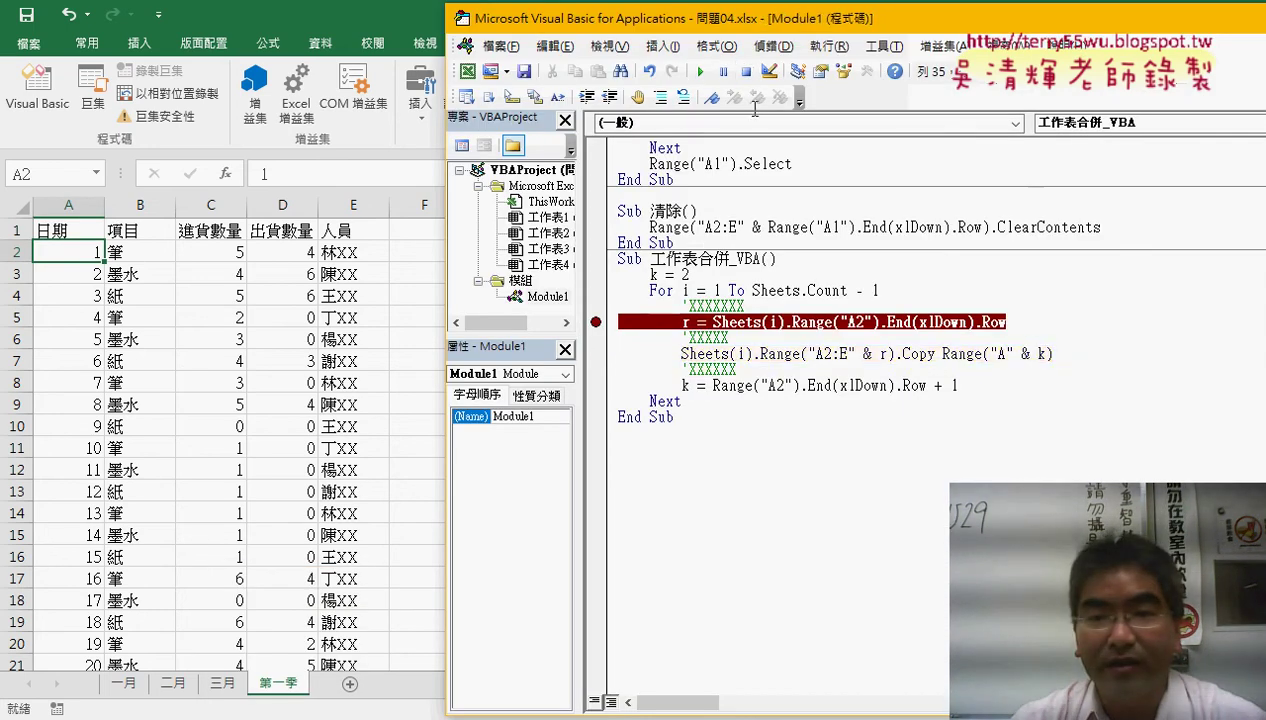
{"action": "left_click", "coordinate": [700, 71]}
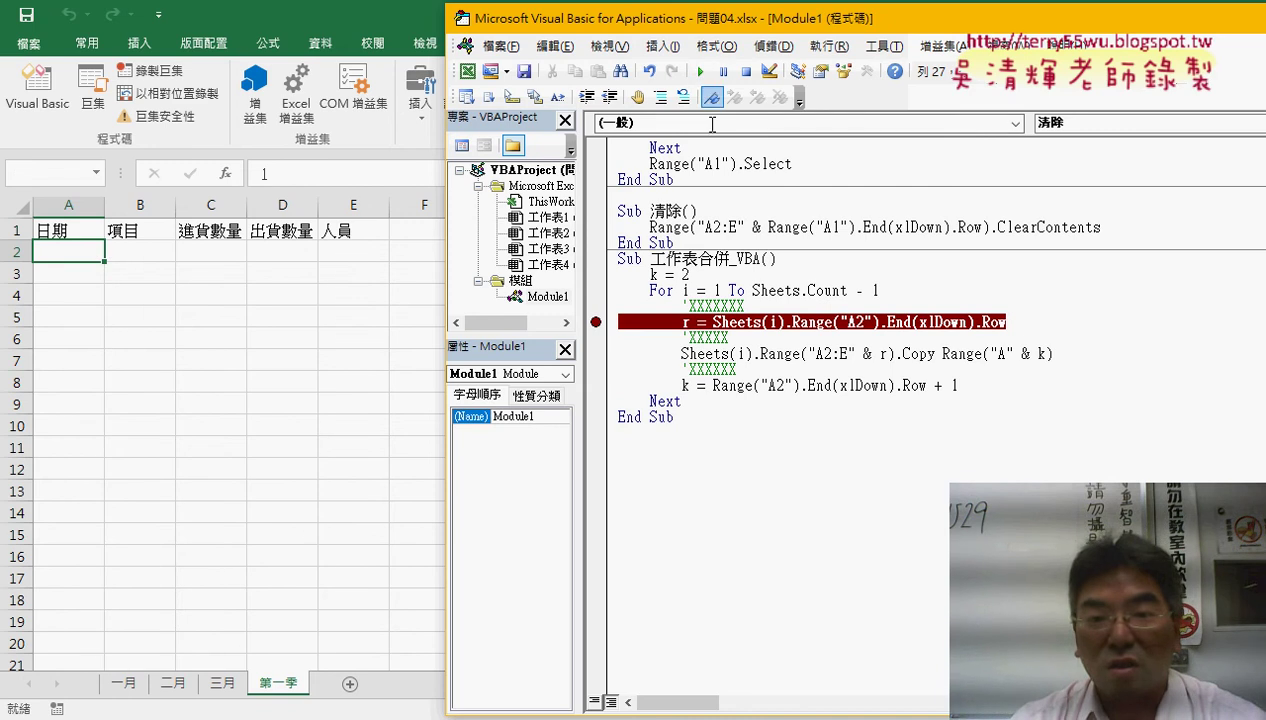
{"action": "key", "text": "F5"}
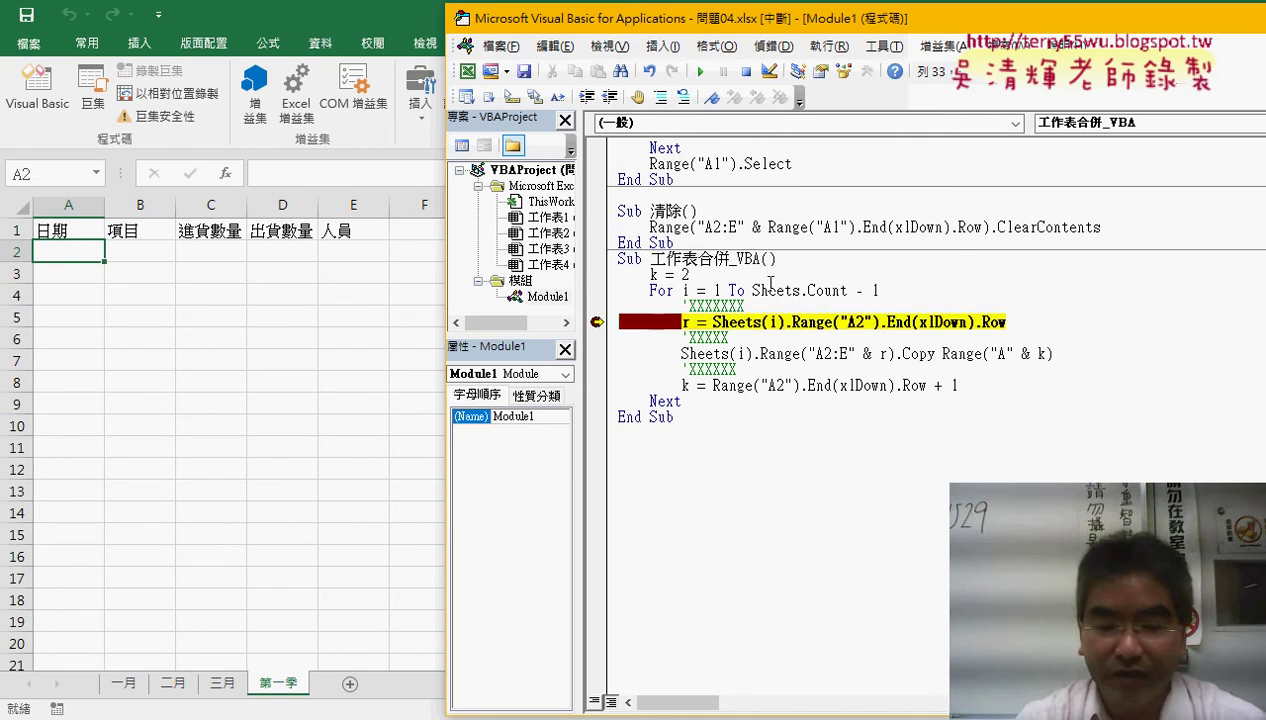
{"action": "key", "text": "F8"}
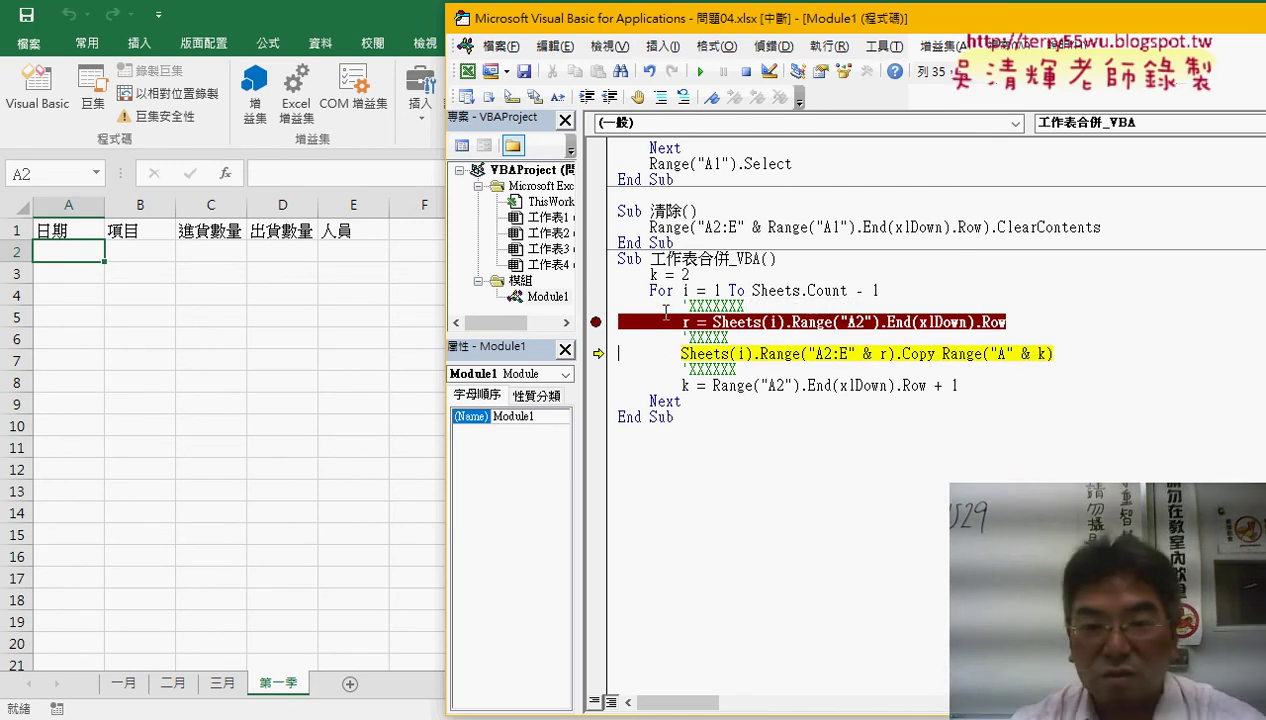
{"action": "mouse_move", "coordinate": [686, 322]}
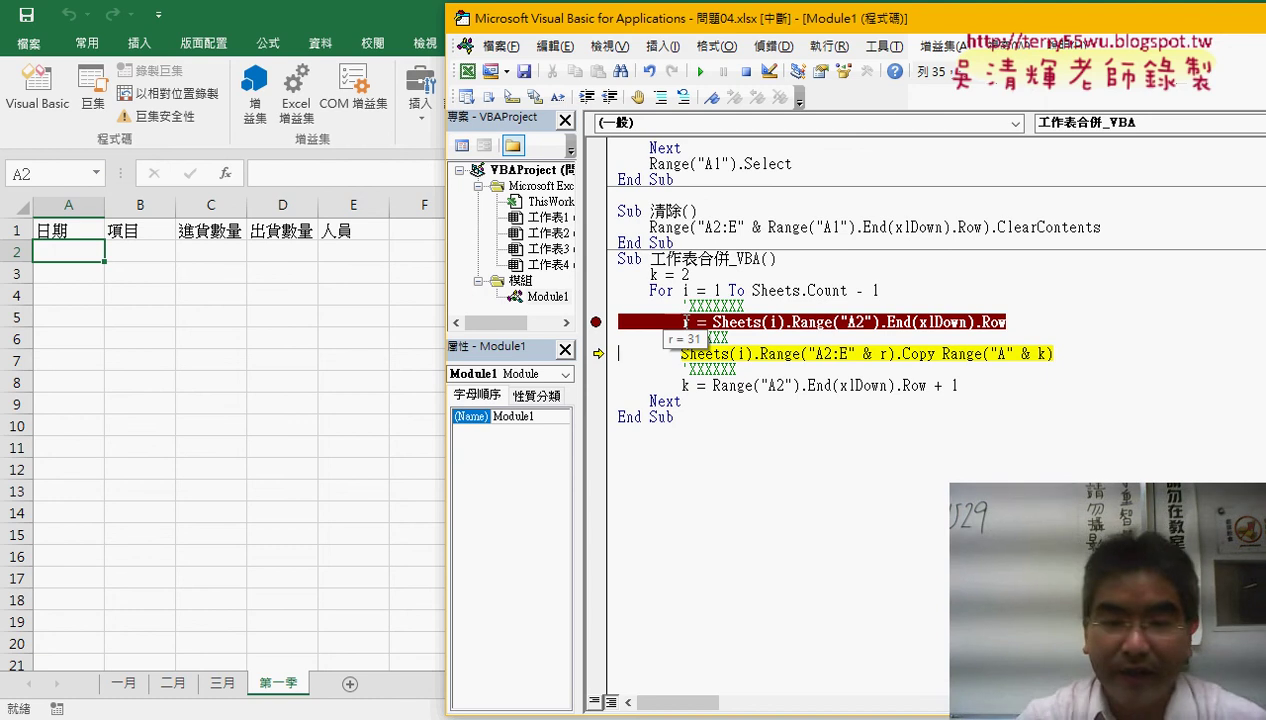
Step: Continue through 二月 and 三月 checking r (25 for 三月), then let the macro finish
{"action": "key", "text": "F5"}
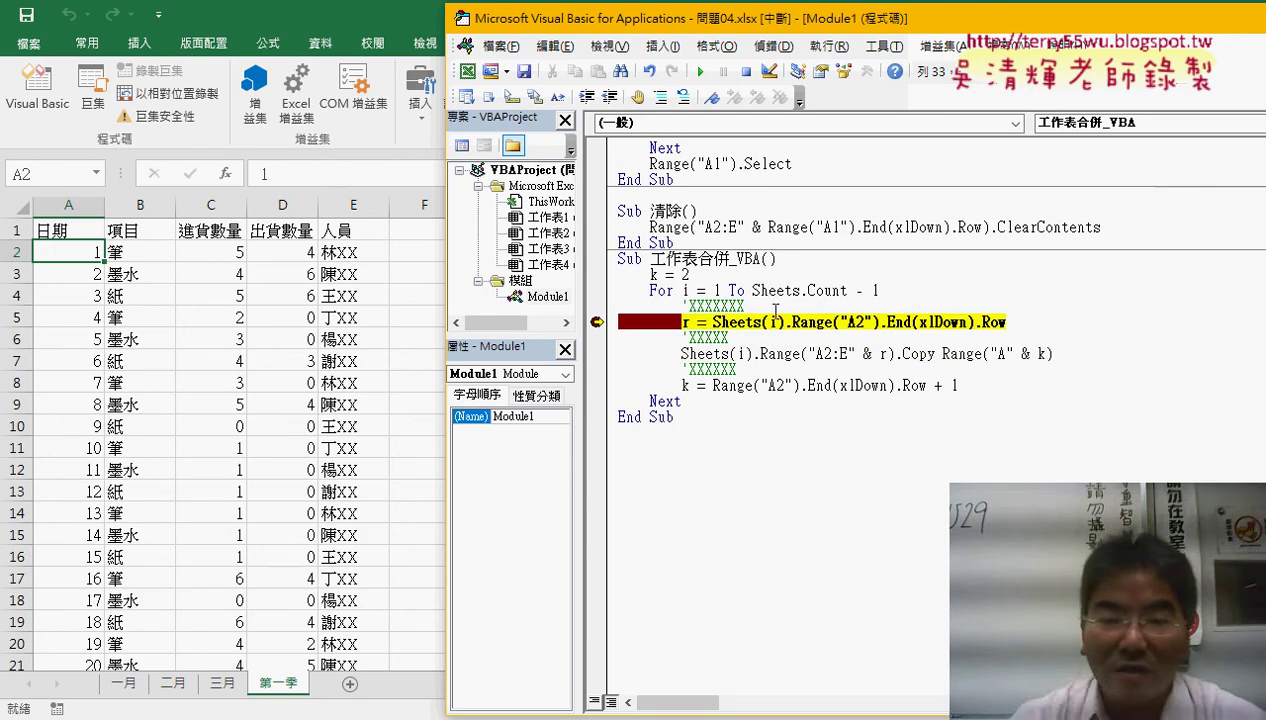
{"action": "key", "text": "F8"}
{"action": "mouse_move", "coordinate": [686, 322]}
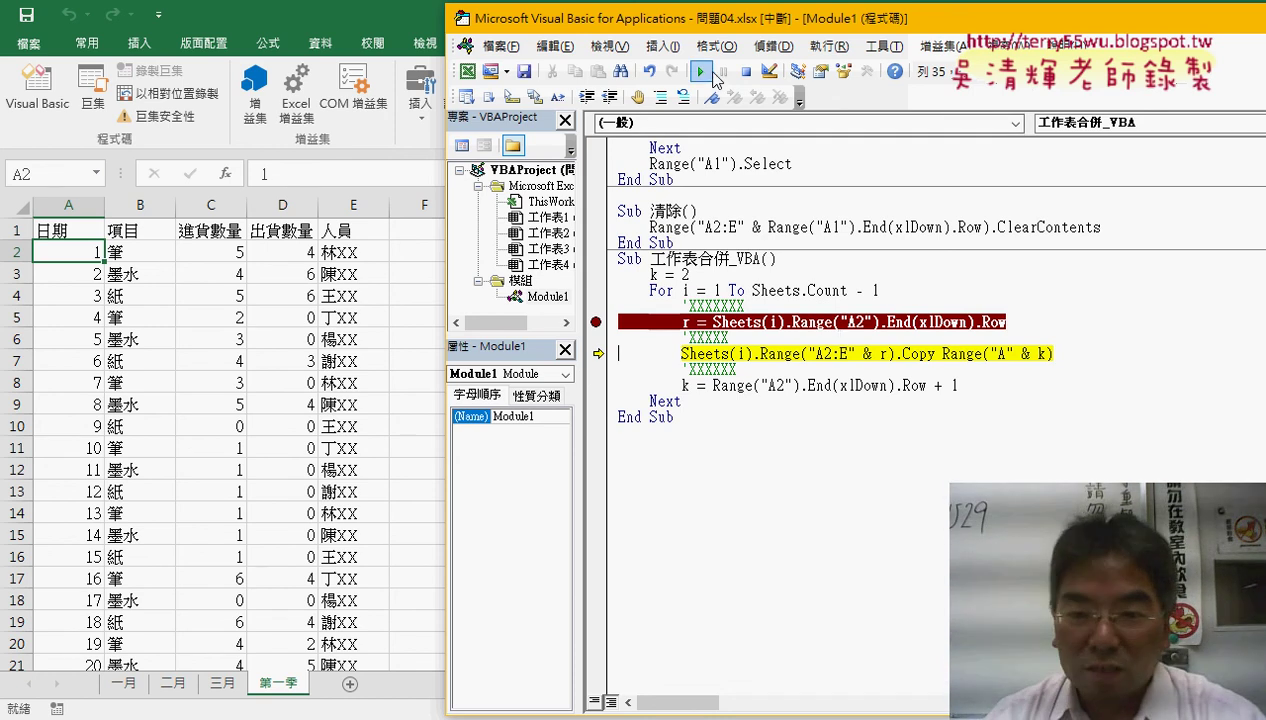
{"action": "left_click", "coordinate": [701, 72]}
{"action": "key", "text": "F8"}
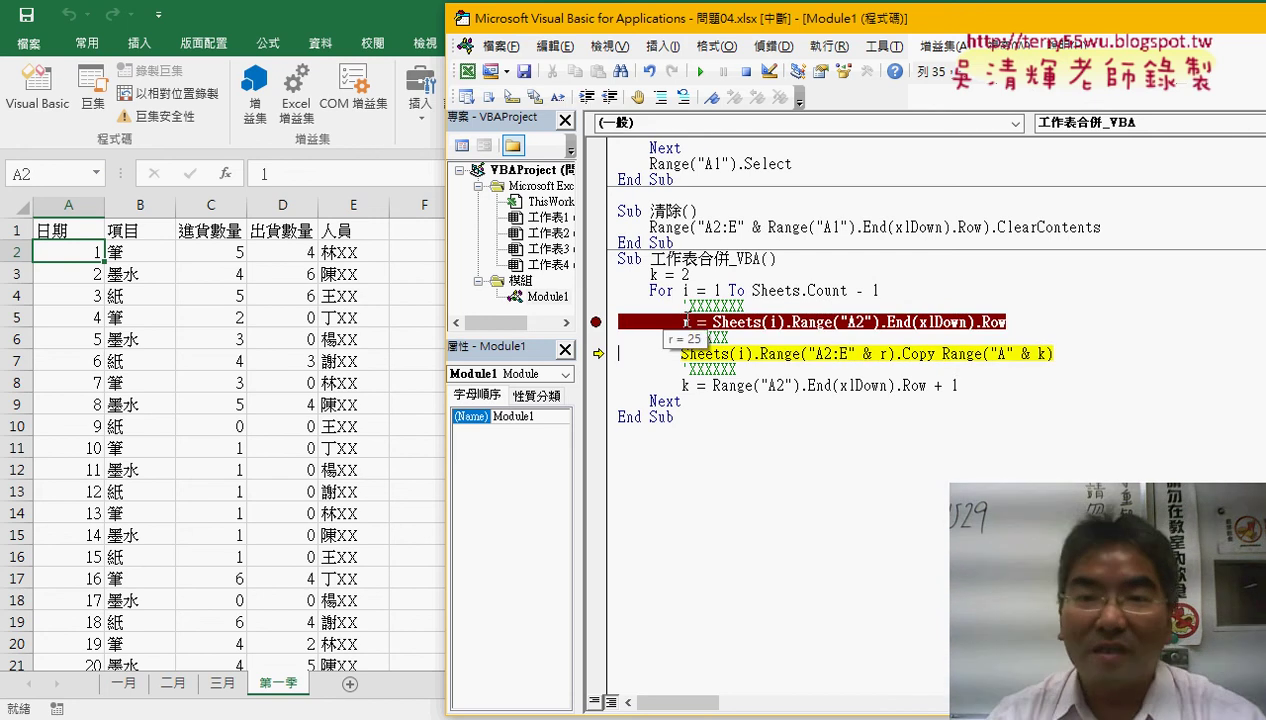
{"action": "left_click", "coordinate": [701, 72]}
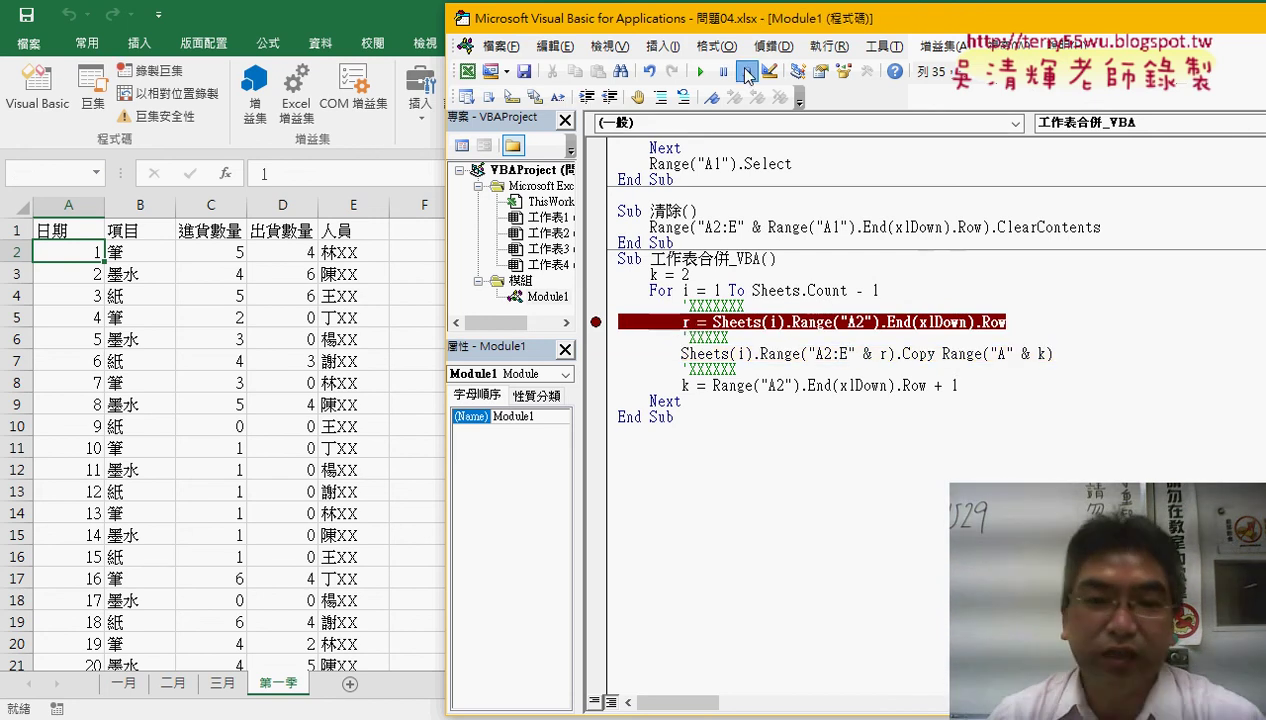
Step: Scroll through the refilled 第一季 sheet to review the merged rows
{"action": "left_click", "coordinate": [283, 383]}
{"action": "scroll", "coordinate": [341, 438], "scroll_direction": "down", "scroll_amount": 2}
{"action": "scroll", "coordinate": [341, 438], "scroll_direction": "down", "scroll_amount": 6}
{"action": "scroll", "coordinate": [341, 440], "scroll_direction": "down", "scroll_amount": 6}
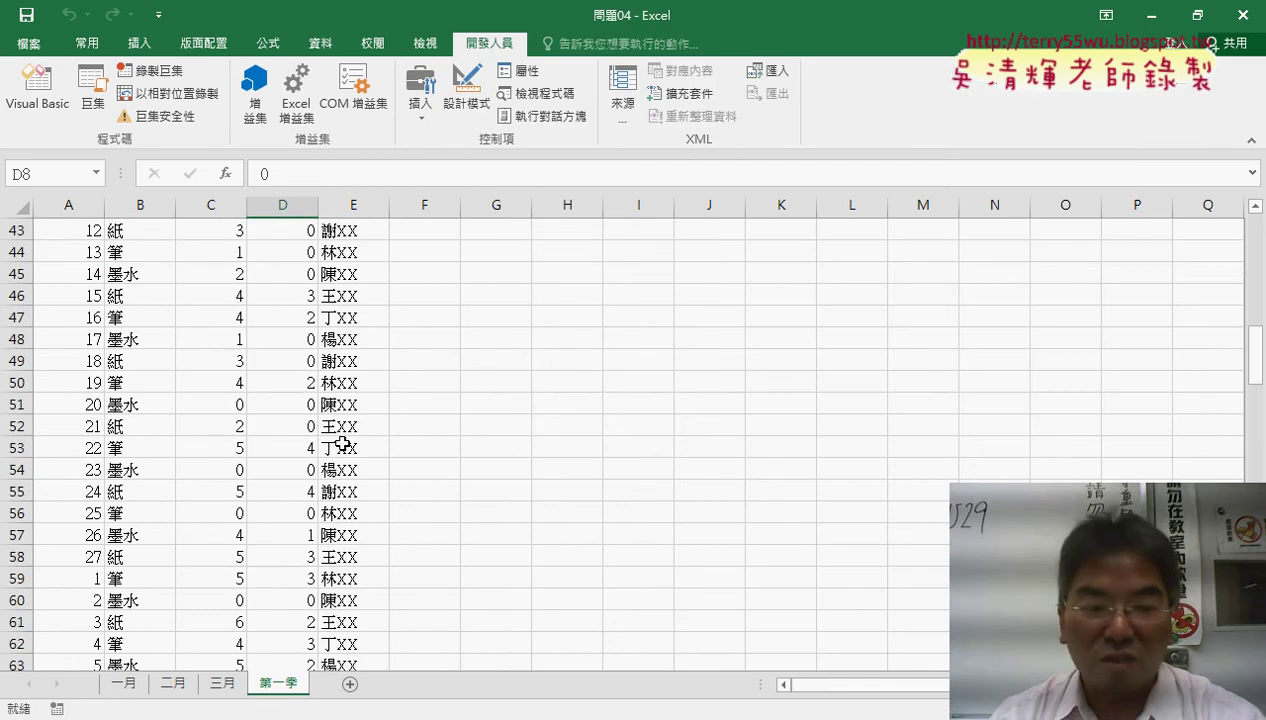
{"action": "scroll", "coordinate": [341, 442], "scroll_direction": "down", "scroll_amount": 5}
{"action": "scroll", "coordinate": [341, 445], "scroll_direction": "down", "scroll_amount": 4}
{"action": "scroll", "coordinate": [341, 445], "scroll_direction": "up", "scroll_amount": 8}
{"action": "scroll", "coordinate": [355, 420], "scroll_direction": "up", "scroll_amount": 9}
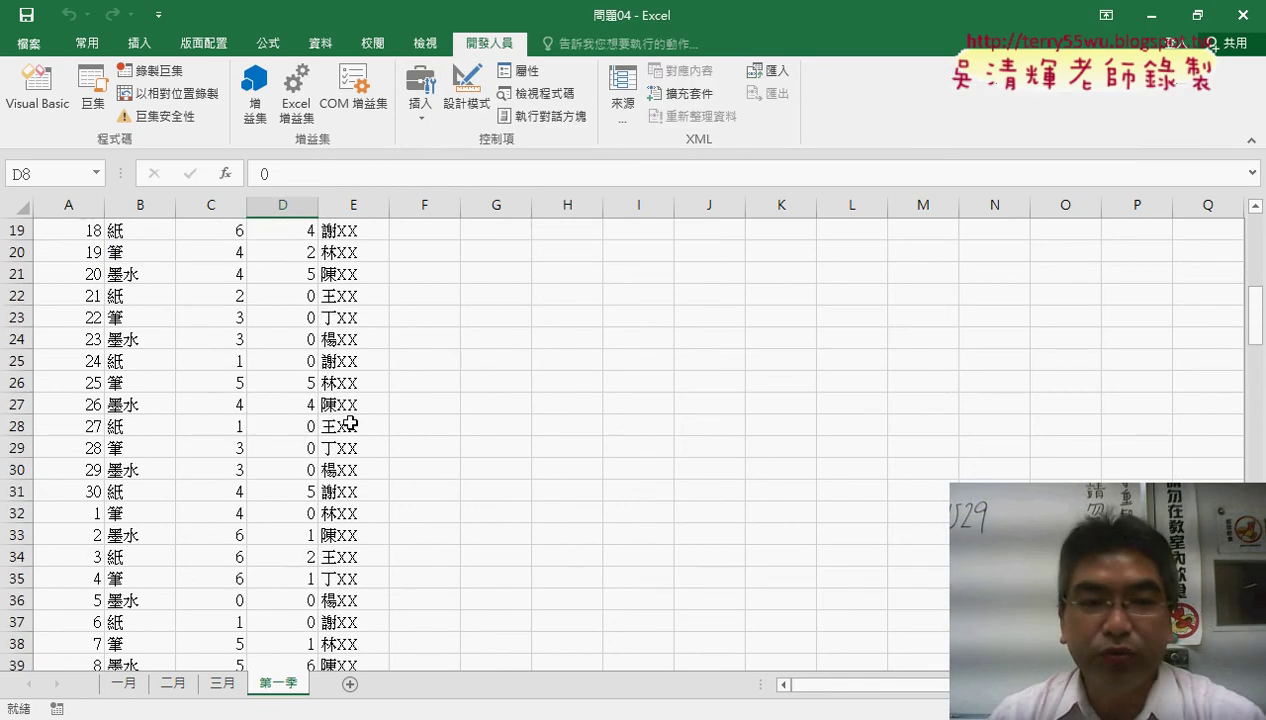
{"action": "scroll", "coordinate": [358, 411], "scroll_direction": "up", "scroll_amount": 6}
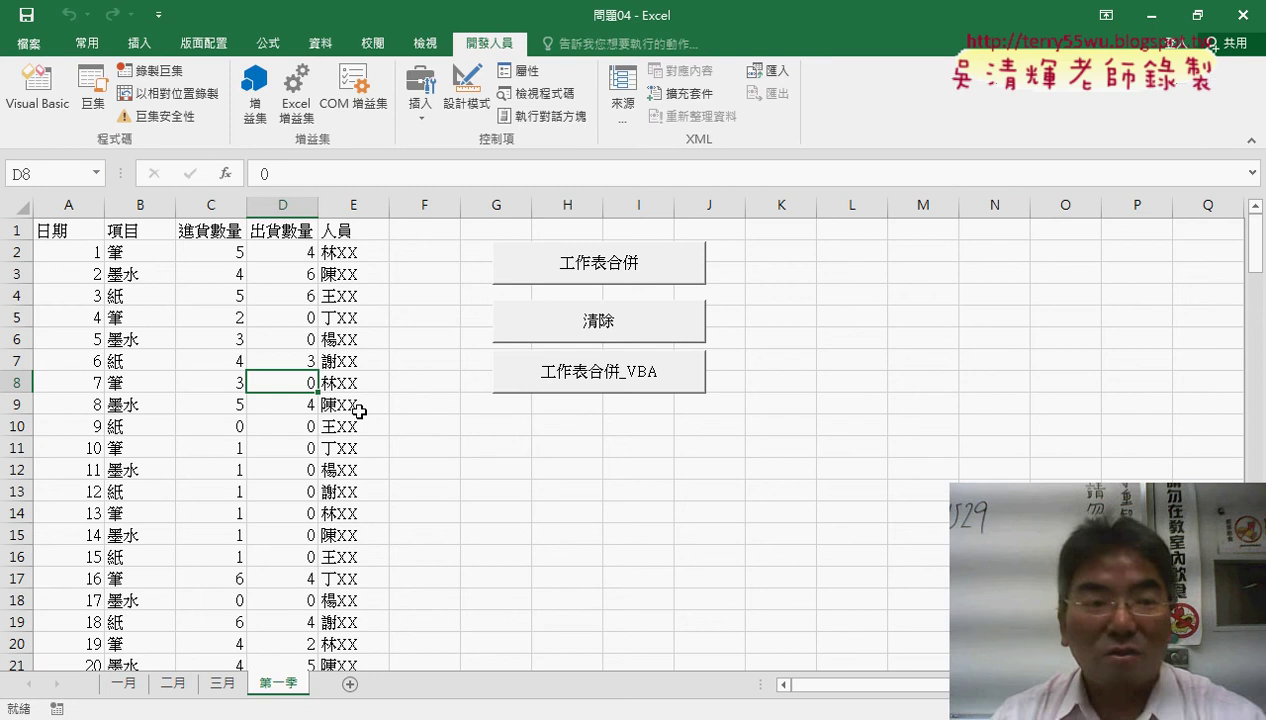
Step: Check dates in A2, A3 and A32 to confirm 二月's rows begin at row 32
{"action": "left_click", "coordinate": [88, 256]}
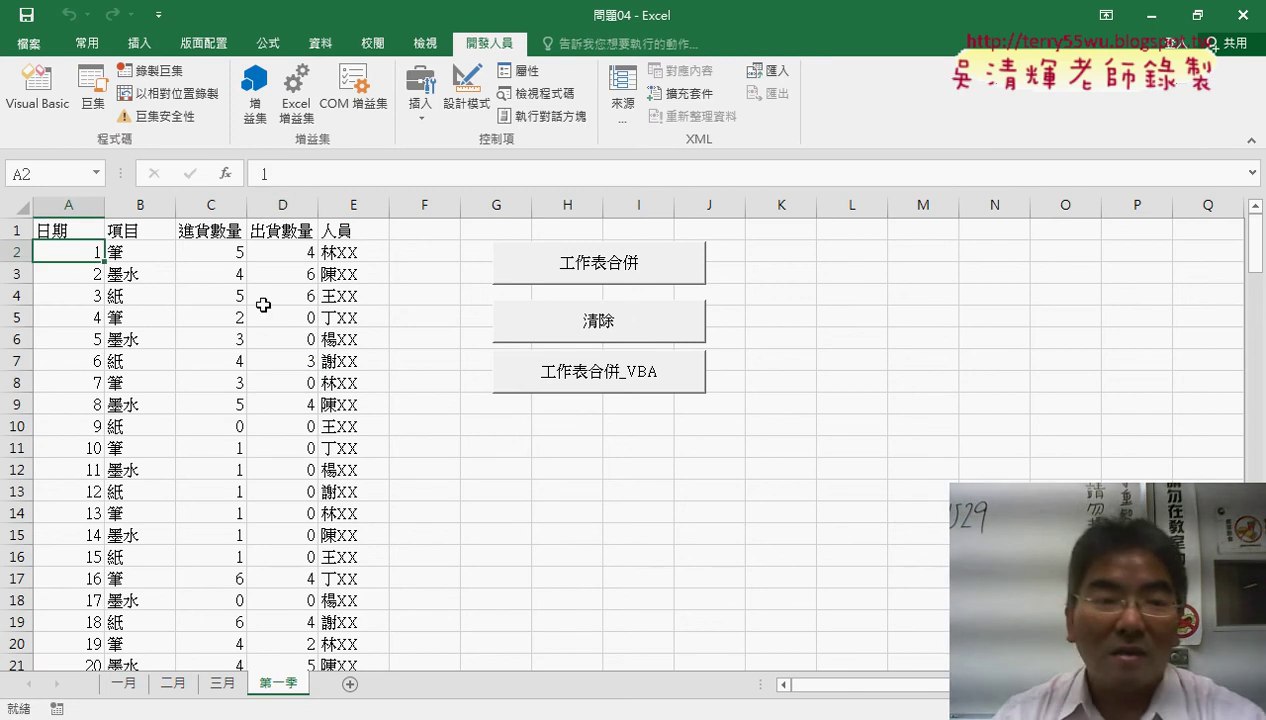
{"action": "left_click", "coordinate": [62, 272]}
{"action": "scroll", "coordinate": [223, 577], "scroll_direction": "down", "scroll_amount": 6}
{"action": "scroll", "coordinate": [226, 571], "scroll_direction": "down", "scroll_amount": 2}
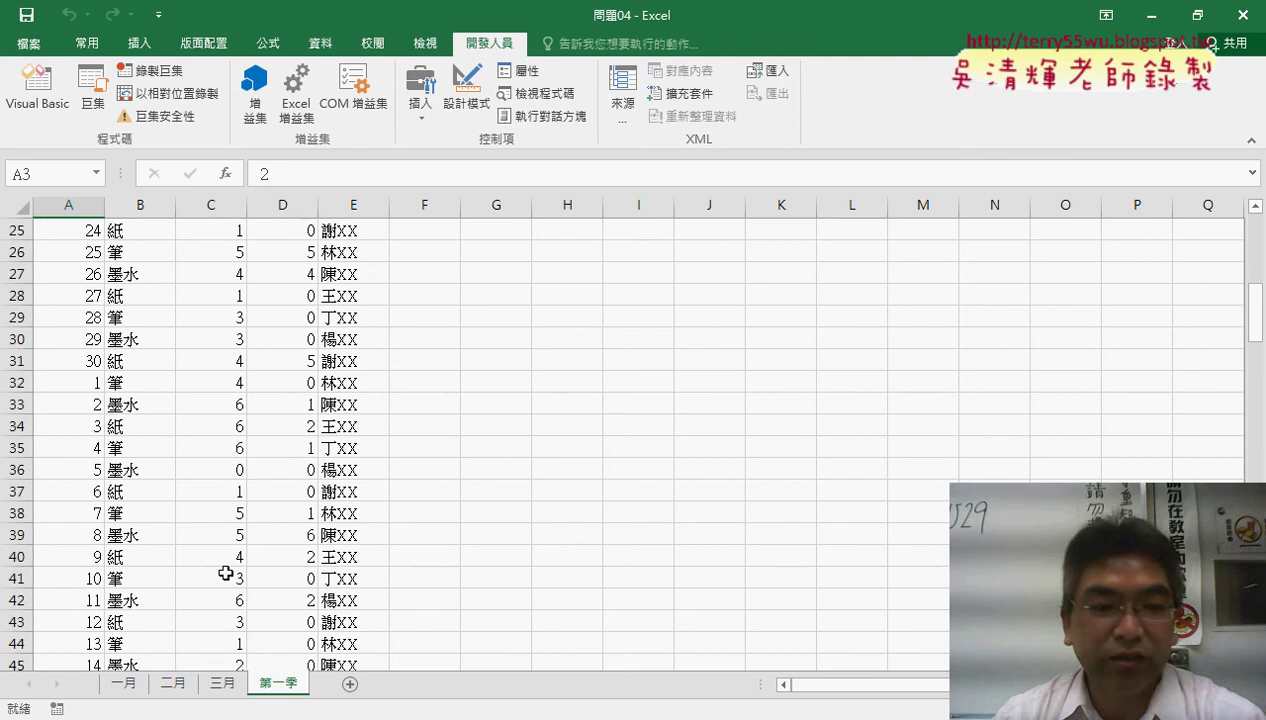
{"action": "left_click", "coordinate": [70, 382]}
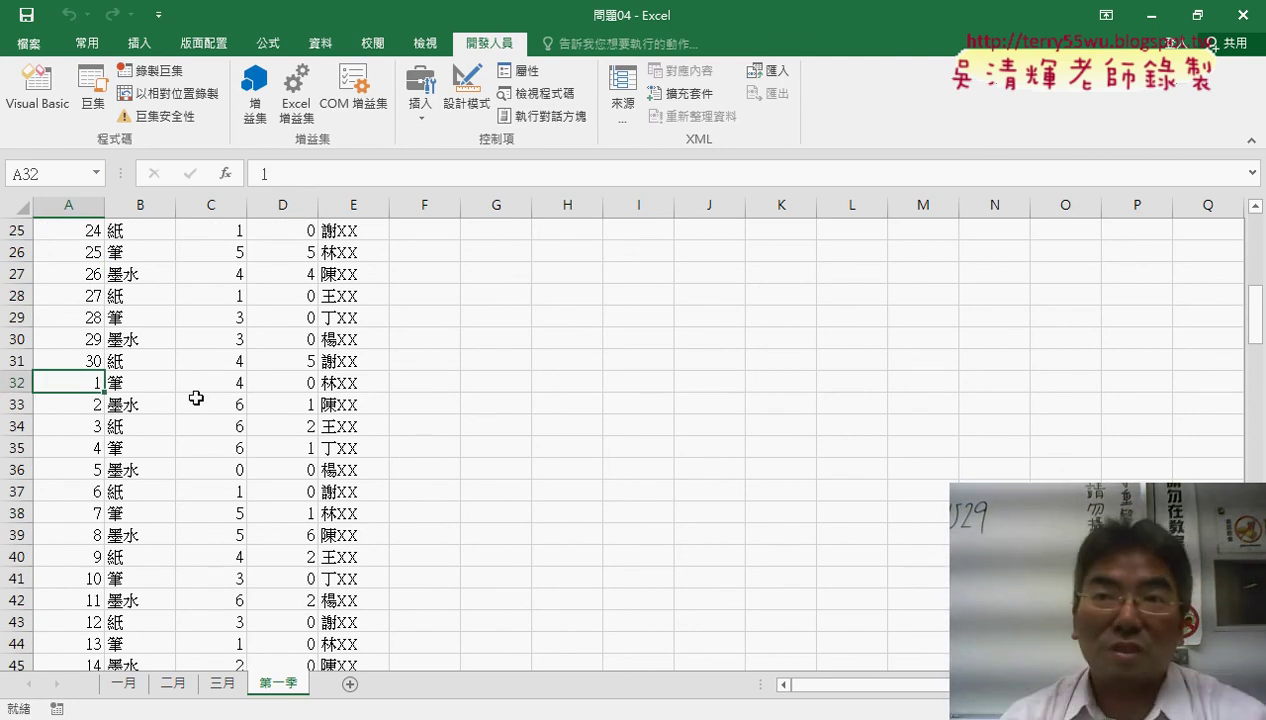
{"action": "scroll", "coordinate": [567, 443], "scroll_direction": "up", "scroll_amount": 2}
{"action": "scroll", "coordinate": [567, 443], "scroll_direction": "up", "scroll_amount": 6}
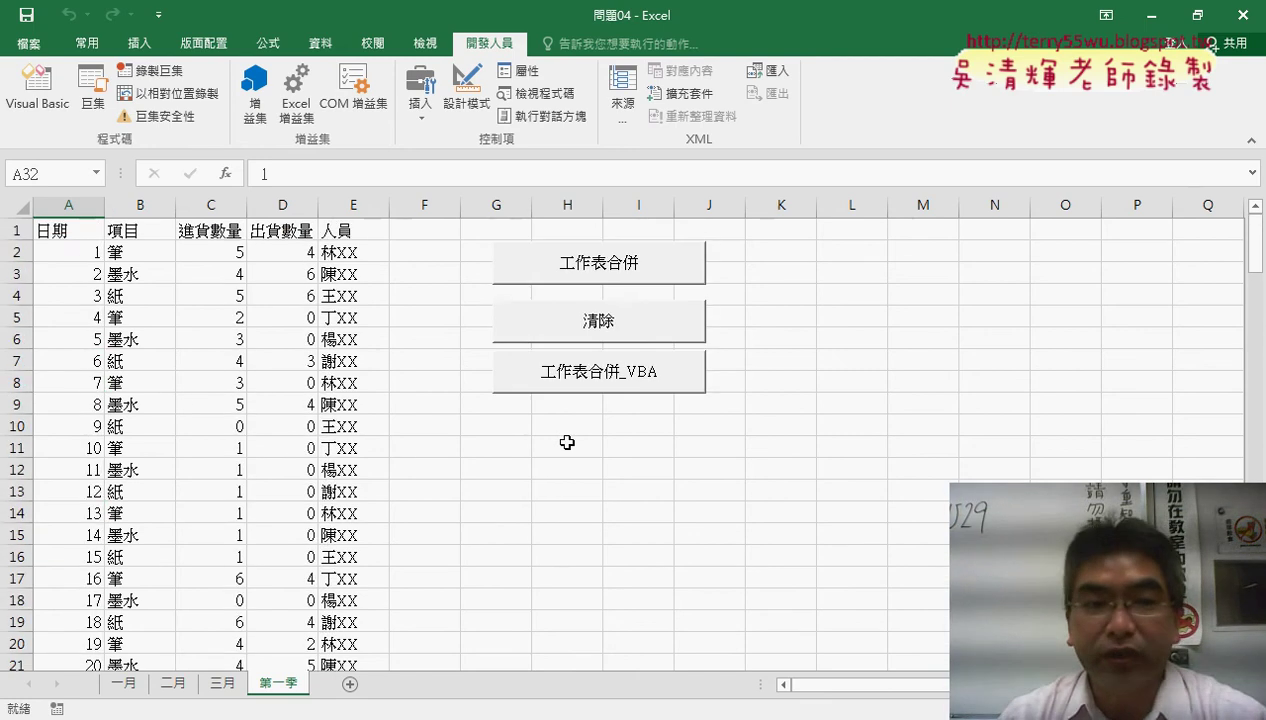
{"action": "left_click", "coordinate": [74, 255]}
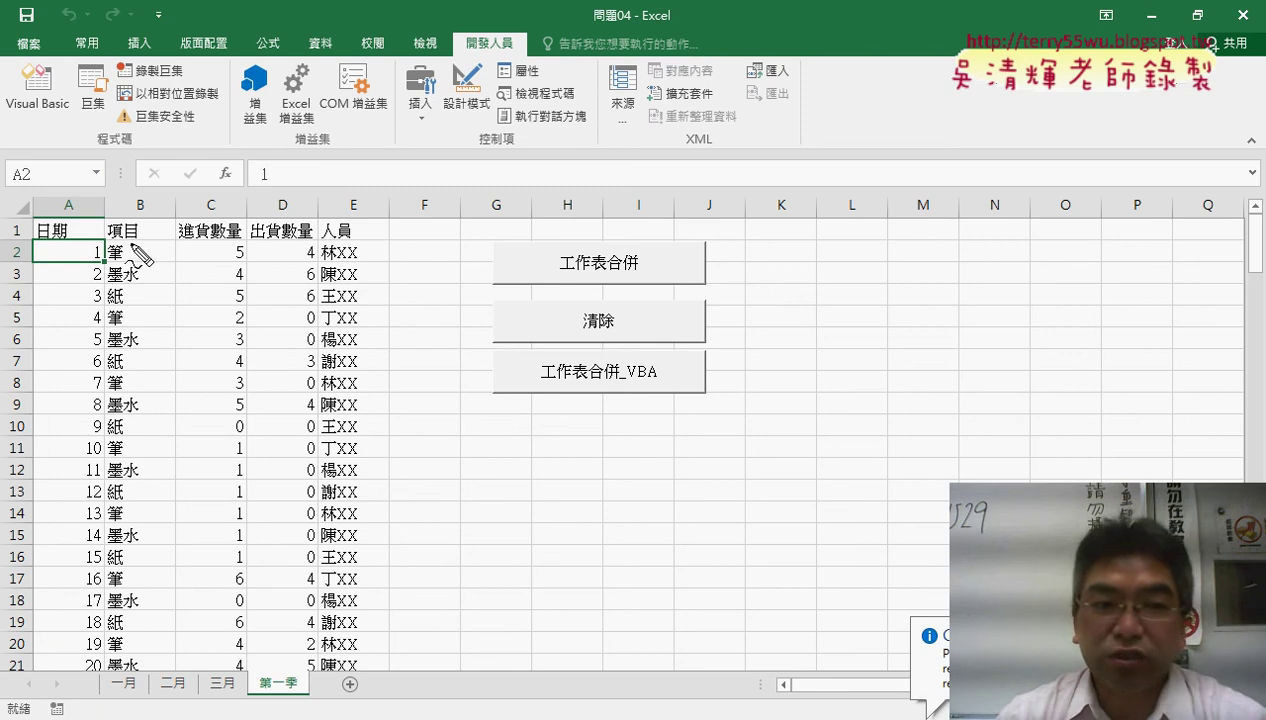
{"action": "left_click_drag", "start_coordinate": [103, 229], "coordinate": [80, 266]}
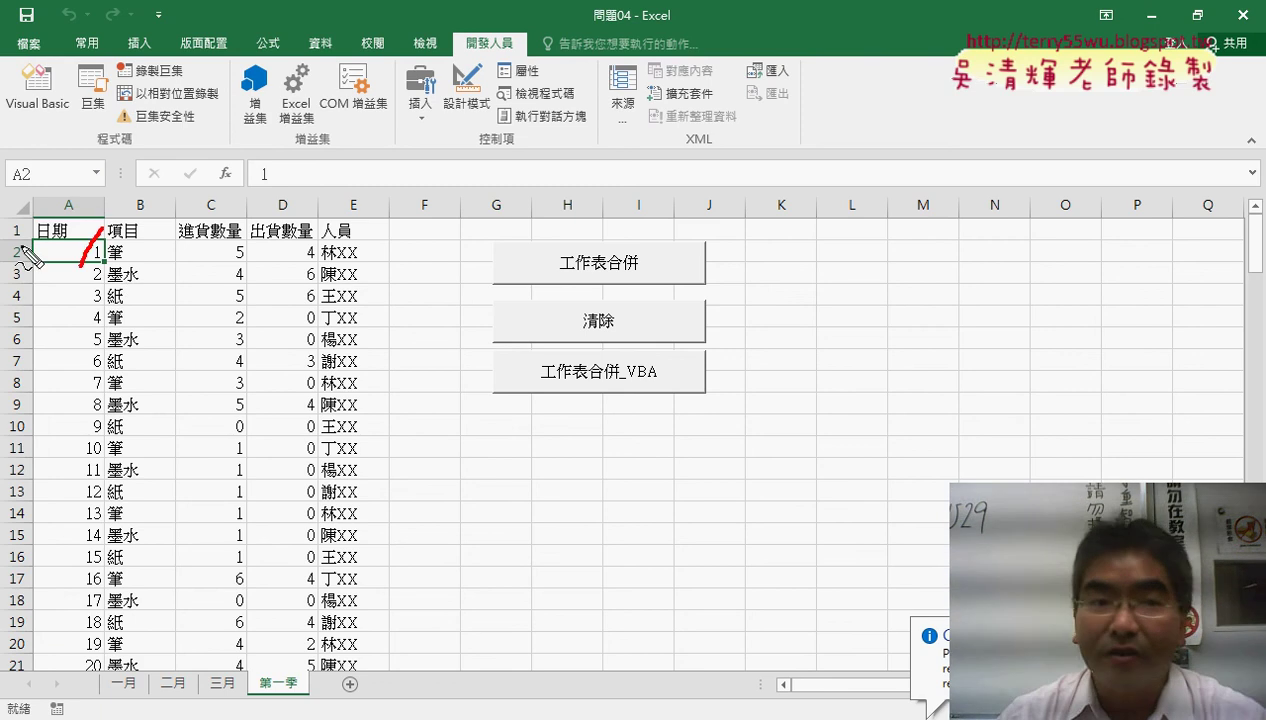
{"action": "mouse_move", "coordinate": [34, 110]}
{"action": "left_mouse_down"}
{"action": "mouse_move", "coordinate": [62, 132]}
{"action": "mouse_move", "coordinate": [107, 130]}
{"action": "left_mouse_up"}
{"action": "left_click_drag", "start_coordinate": [140, 90], "coordinate": [150, 175]}
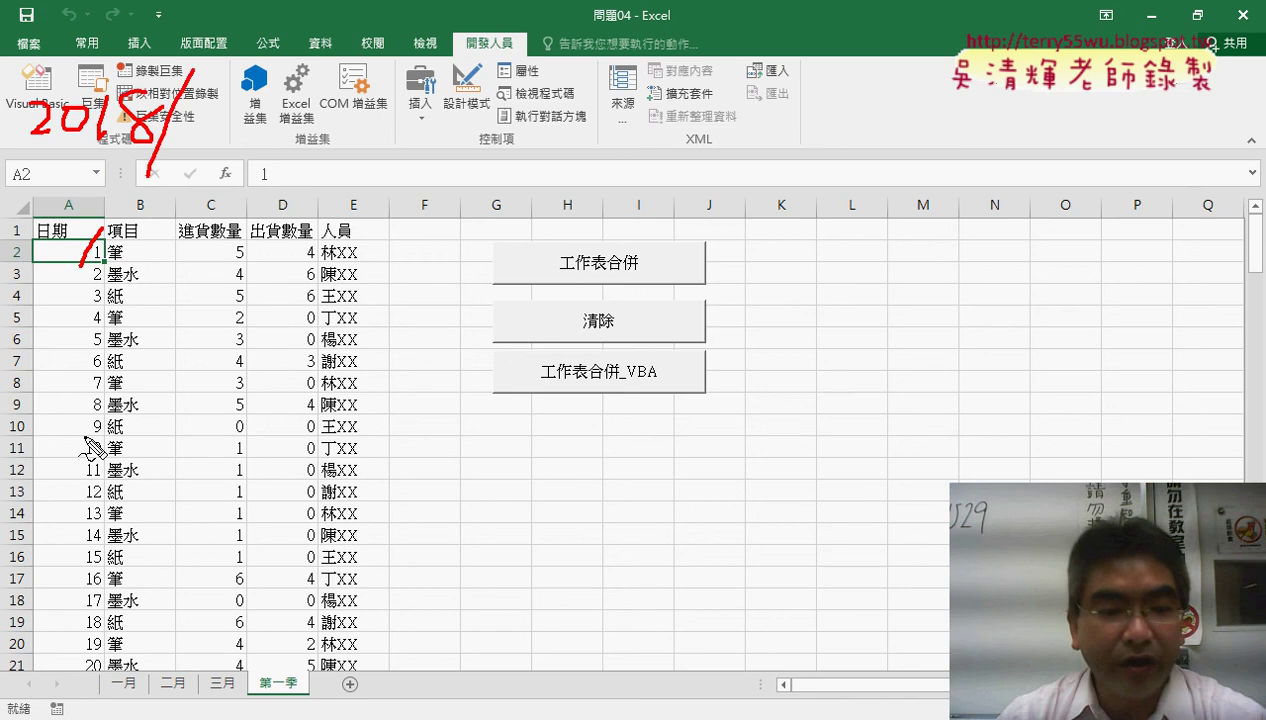
{"action": "left_click_drag", "start_coordinate": [125, 652], "coordinate": [133, 672]}
{"action": "left_click_drag", "start_coordinate": [196, 100], "coordinate": [191, 150]}
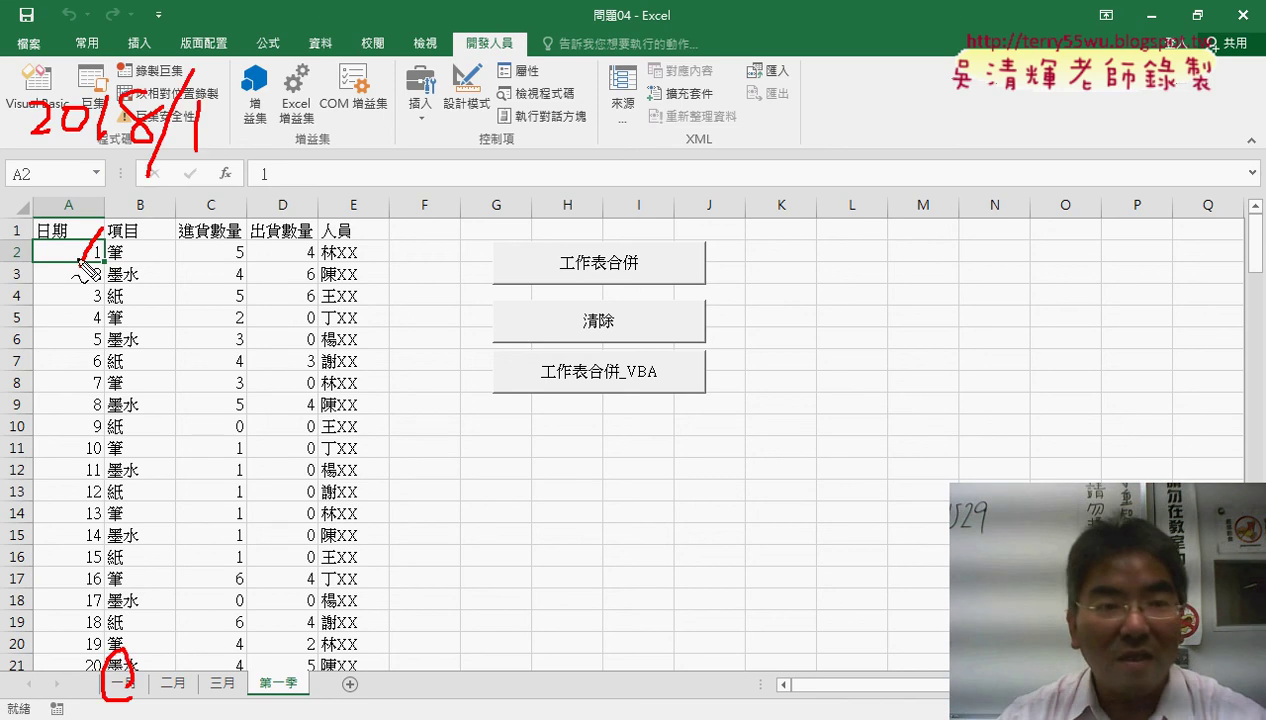
{"action": "mouse_move", "coordinate": [246, 70]}
{"action": "left_mouse_down"}
{"action": "mouse_move", "coordinate": [195, 196]}
{"action": "mouse_move", "coordinate": [275, 160]}
{"action": "left_mouse_up"}
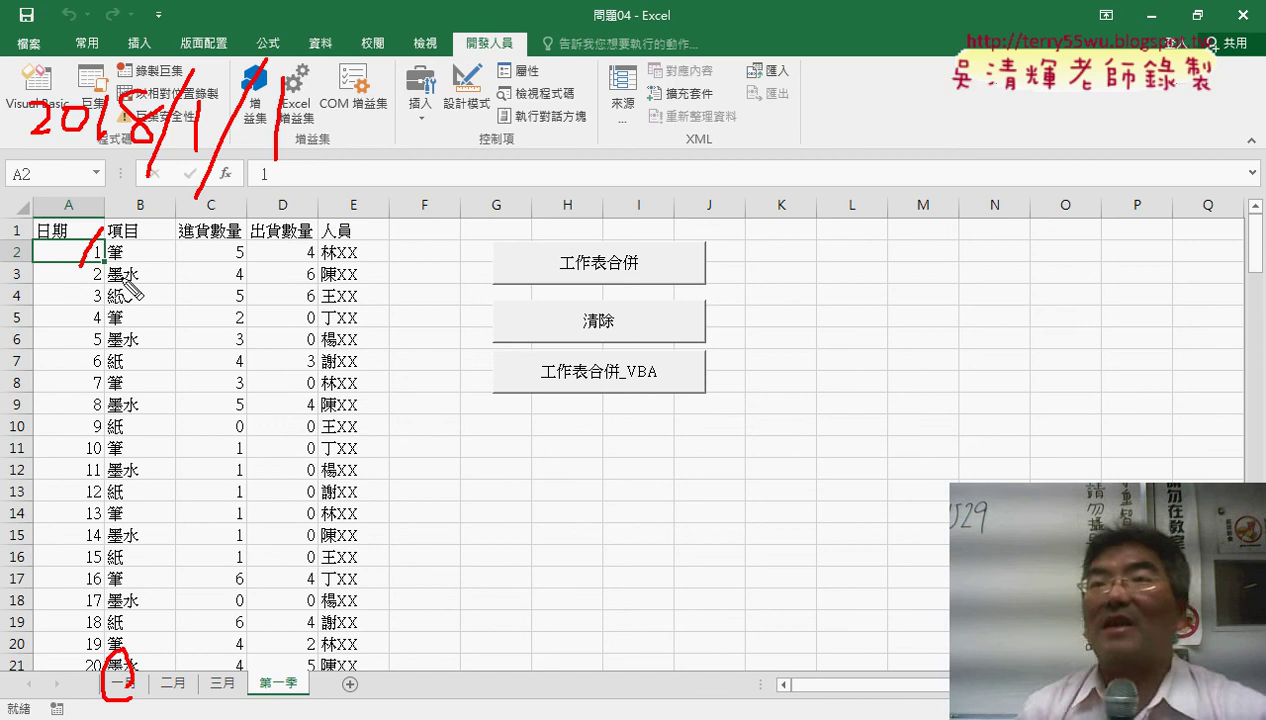